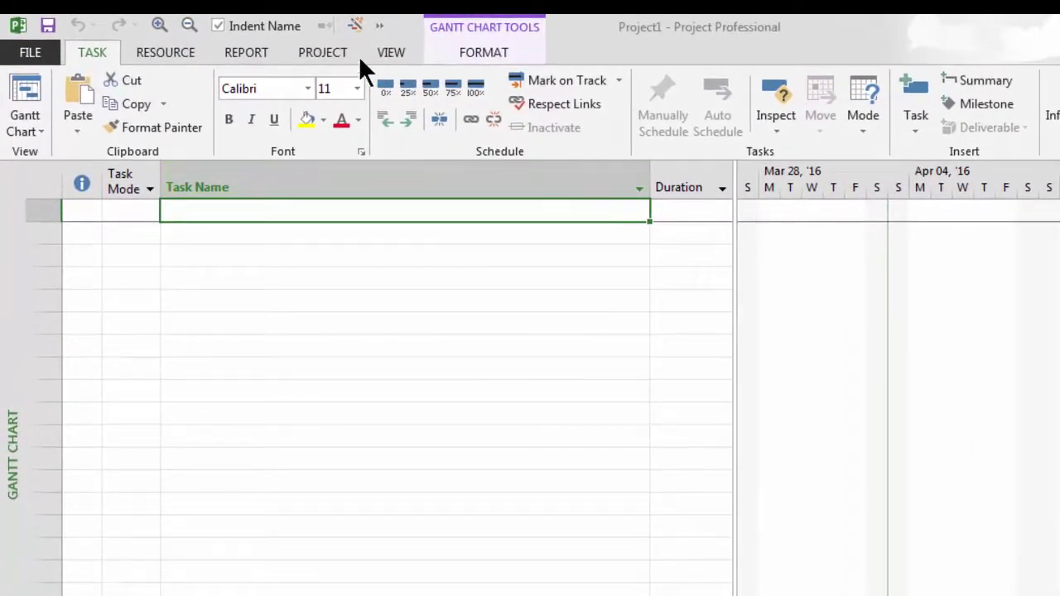
# - Insert the enterprise project "An Upstream Project - THE PRODUCER of the External Deliverables" as a linked subproject in the first row
pyautogui.click(346, 49)
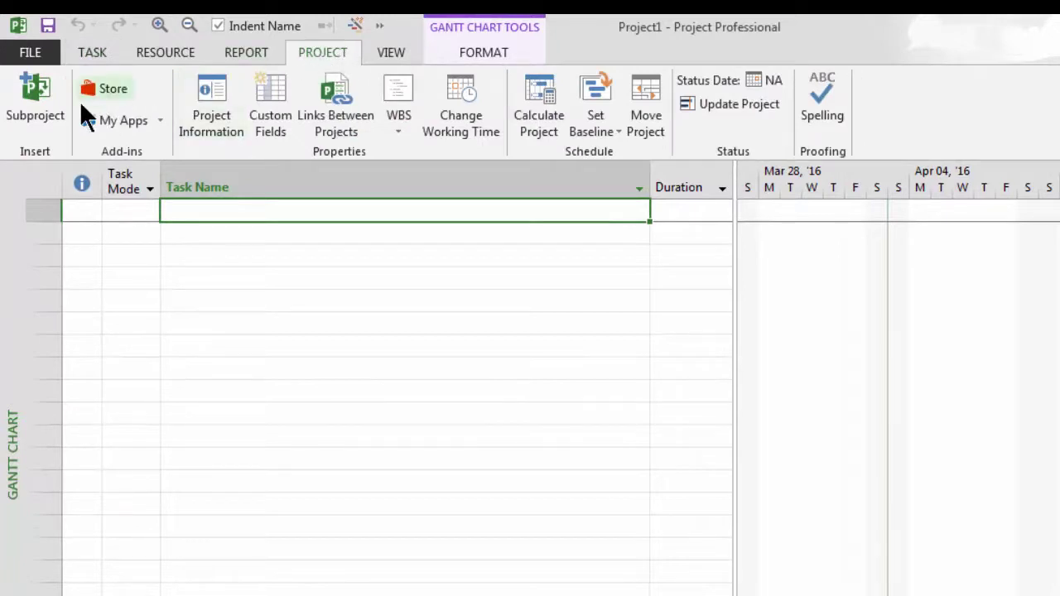
pyautogui.click(35, 108)
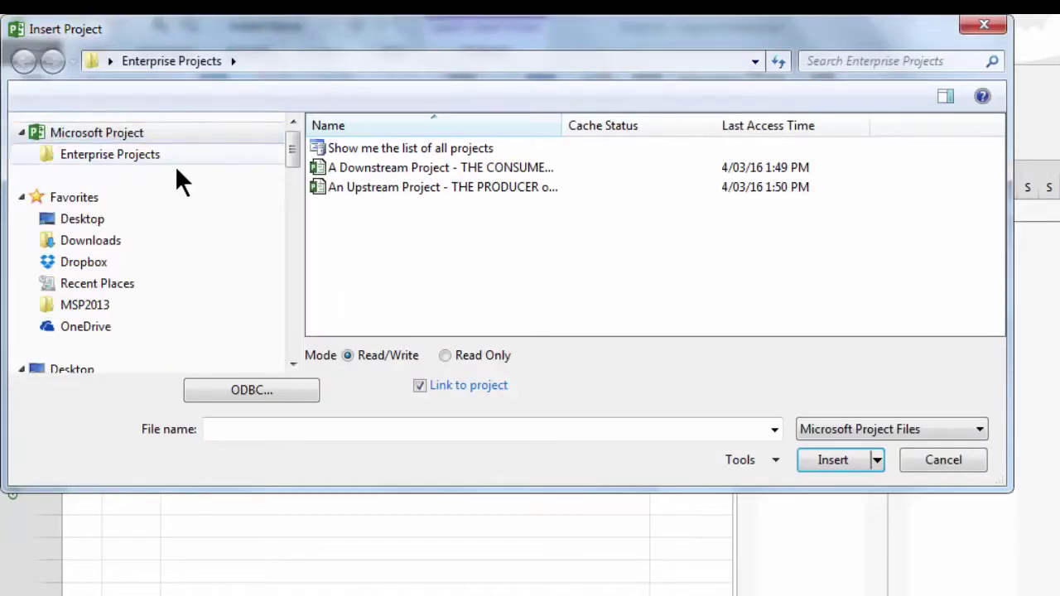
pyautogui.click(366, 191)
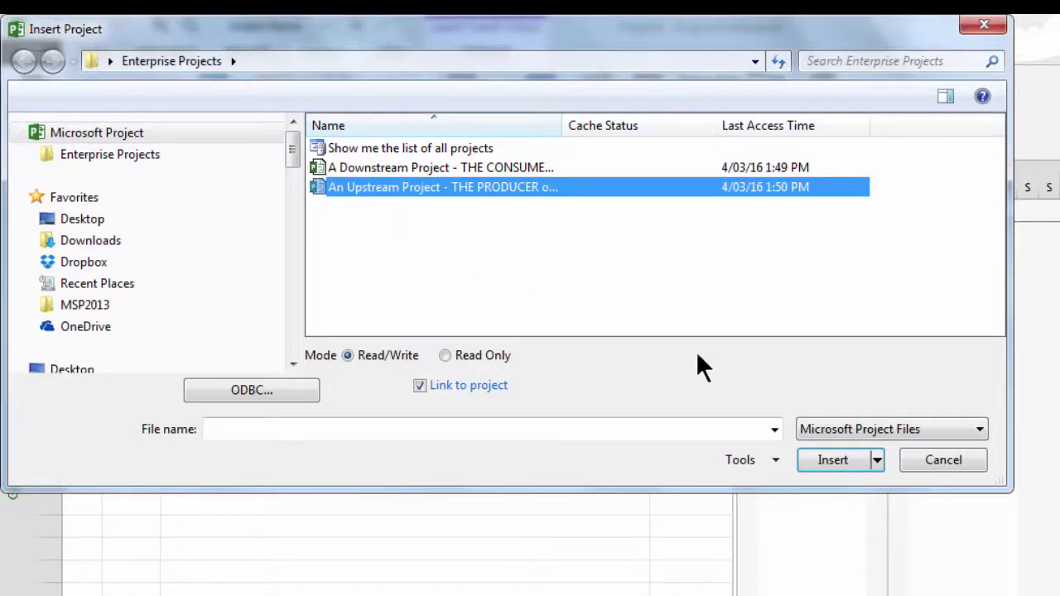
pyautogui.click(812, 472)
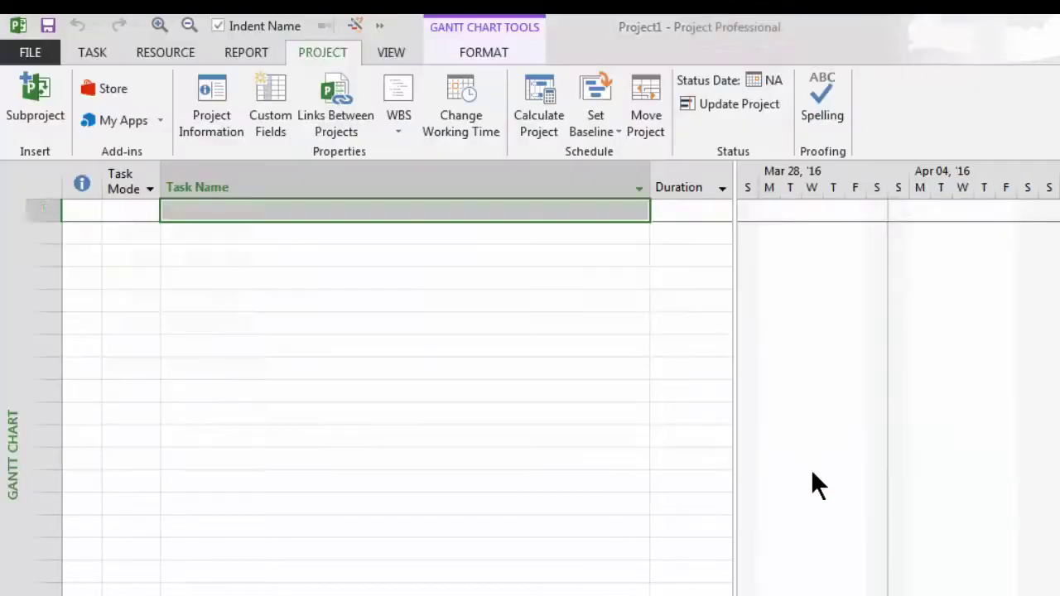
# - Insert the enterprise project "A Downstream Project - THE CONSUMER of the External Deliverables" as a linked subproject in the second row
pyautogui.click(520, 237)
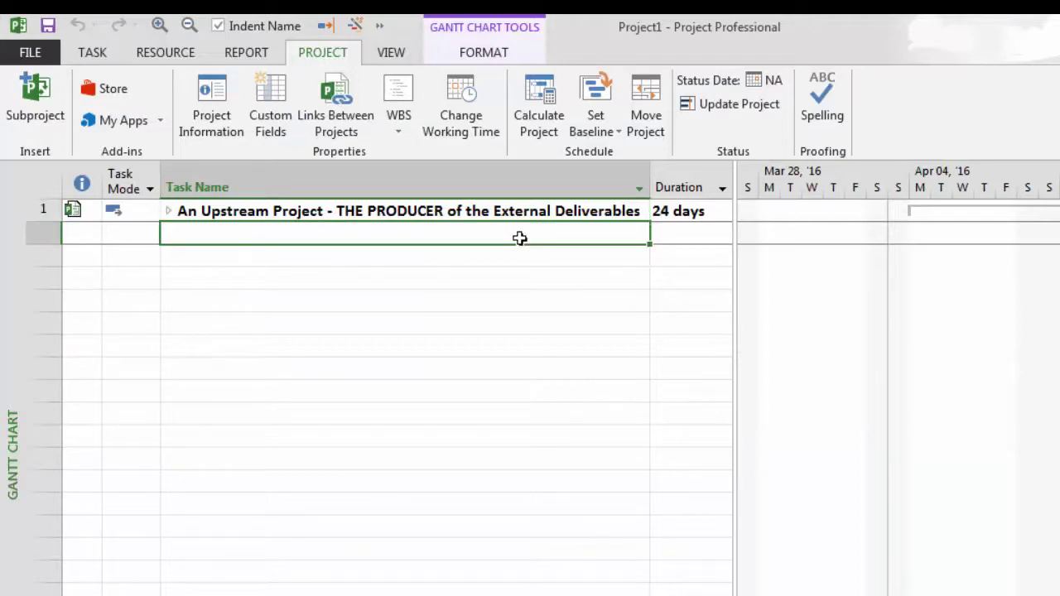
pyautogui.click(48, 122)
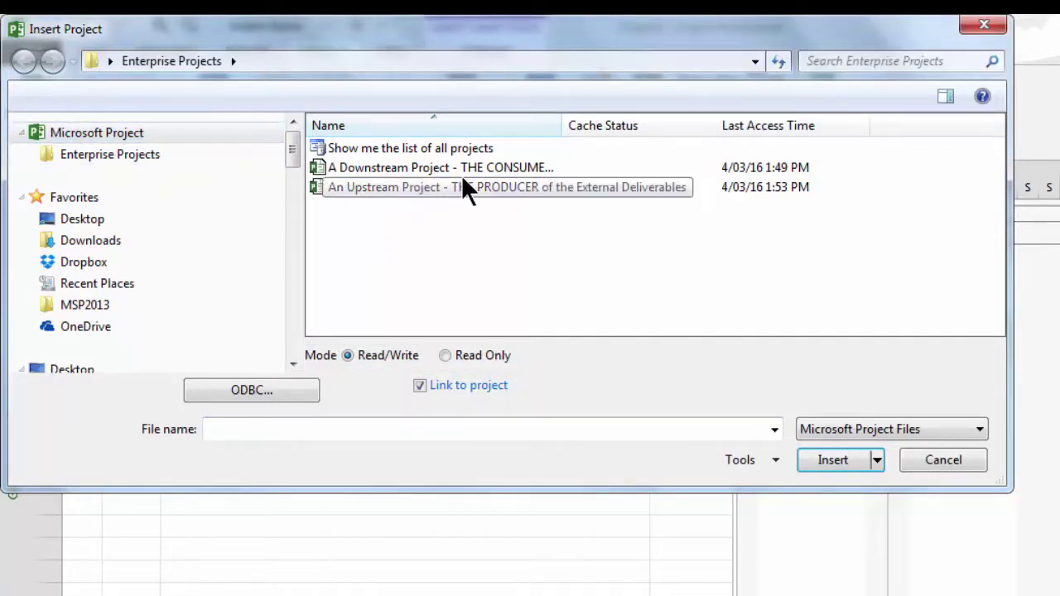
pyautogui.click(544, 169)
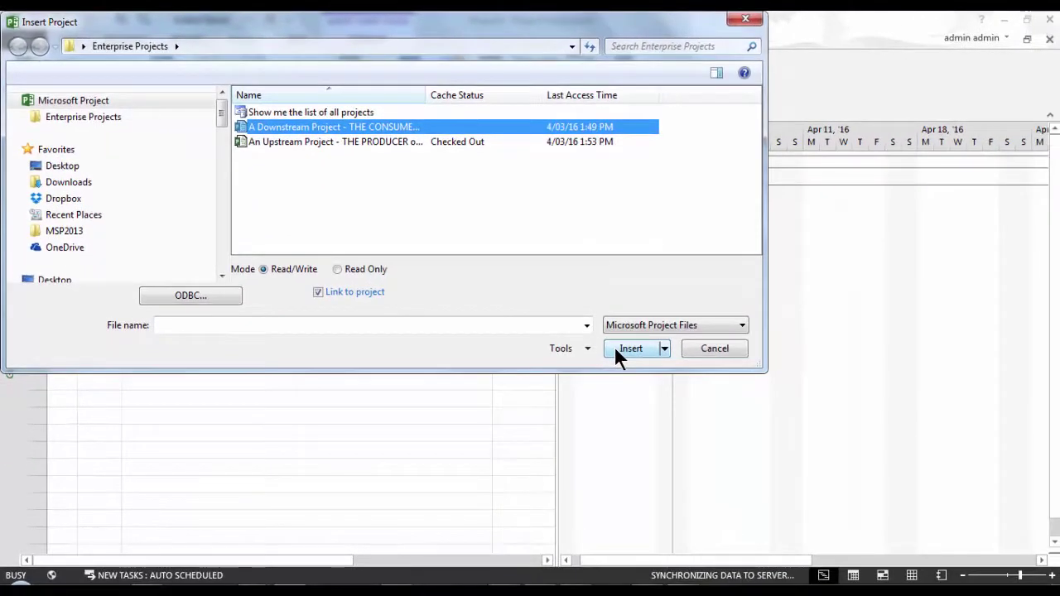
pyautogui.click(630, 349)
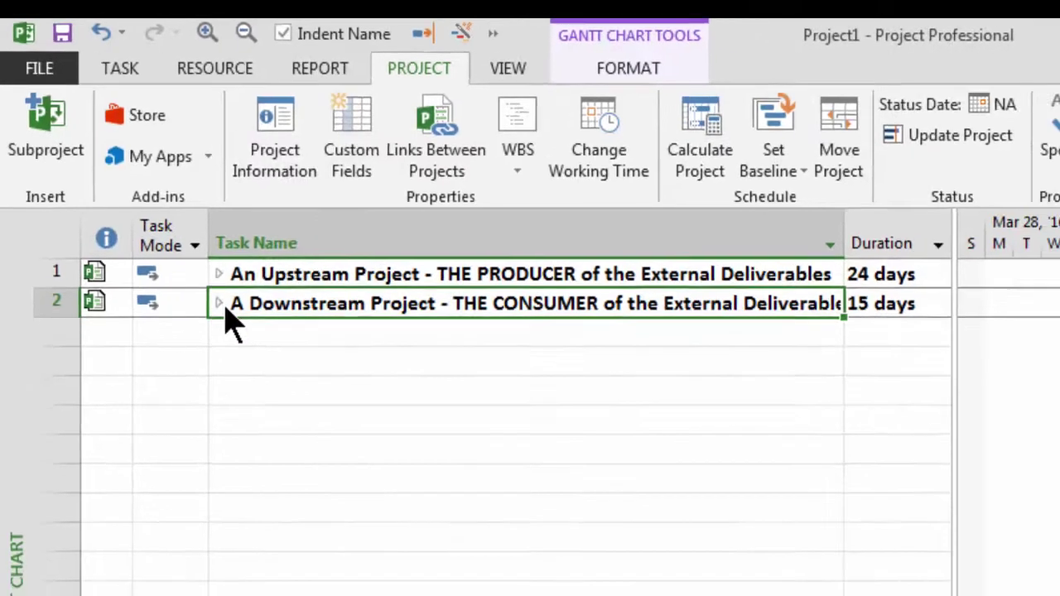
# - Expand both subprojects and Scope of Deliverable 1, and link Deliverable 1 - Completed Milestone to Deliverable 1 - Received in the downstream project
pyautogui.click(234, 324)
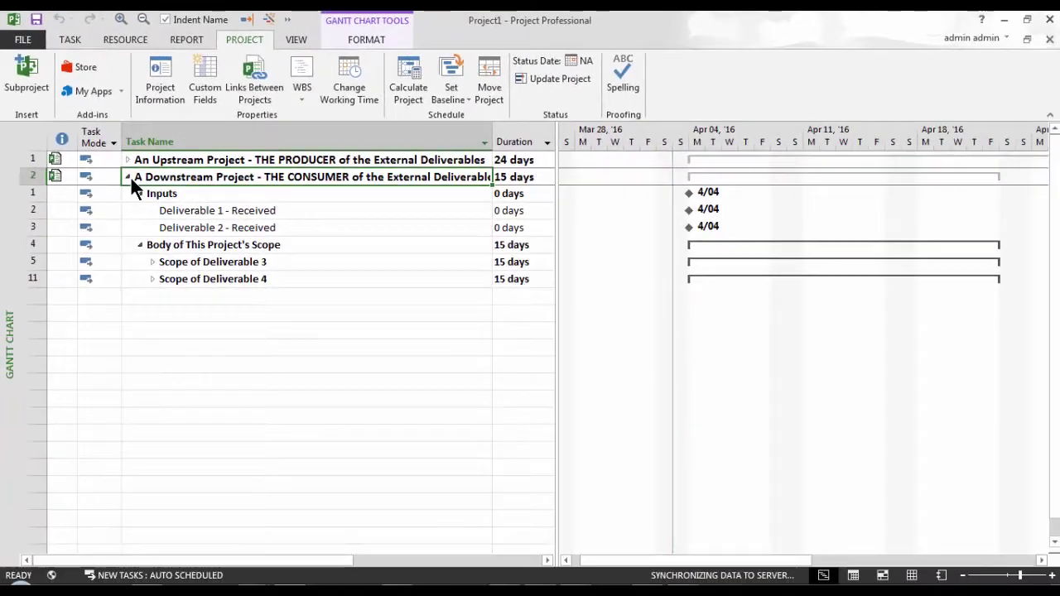
pyautogui.click(128, 160)
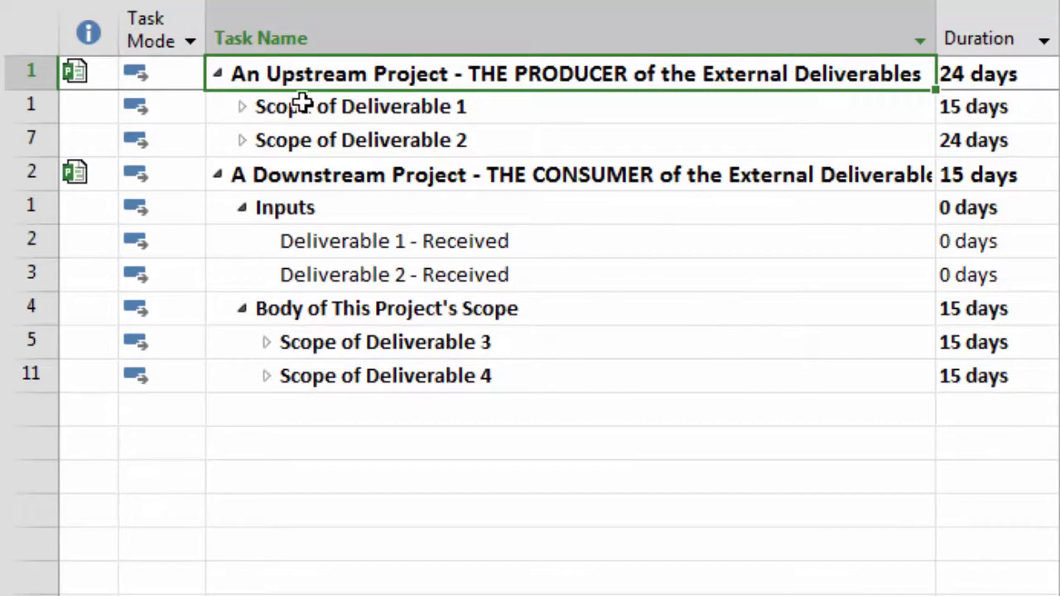
pyautogui.click(243, 107)
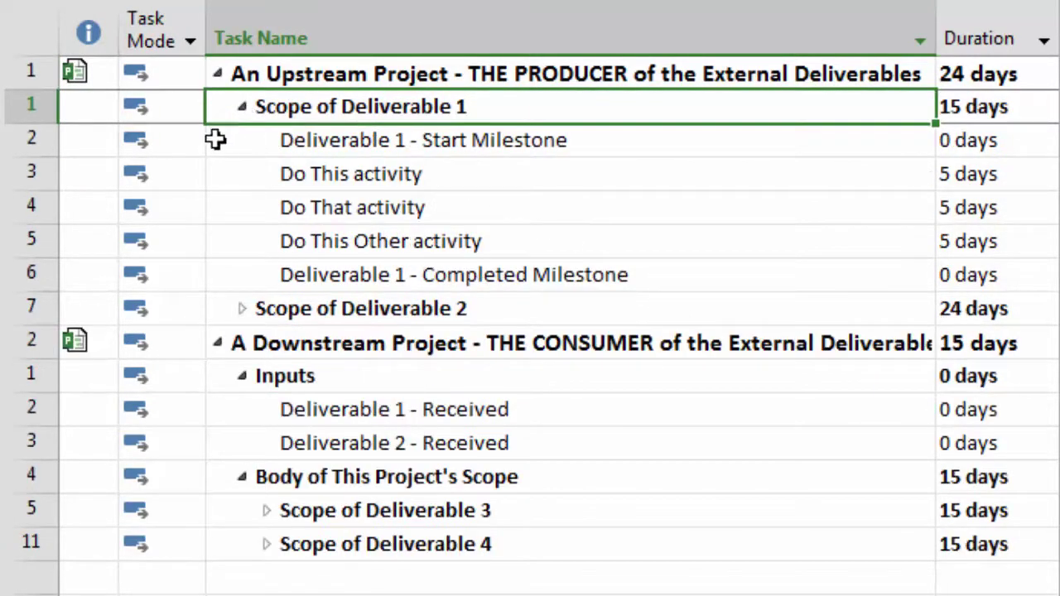
pyautogui.click(224, 267)
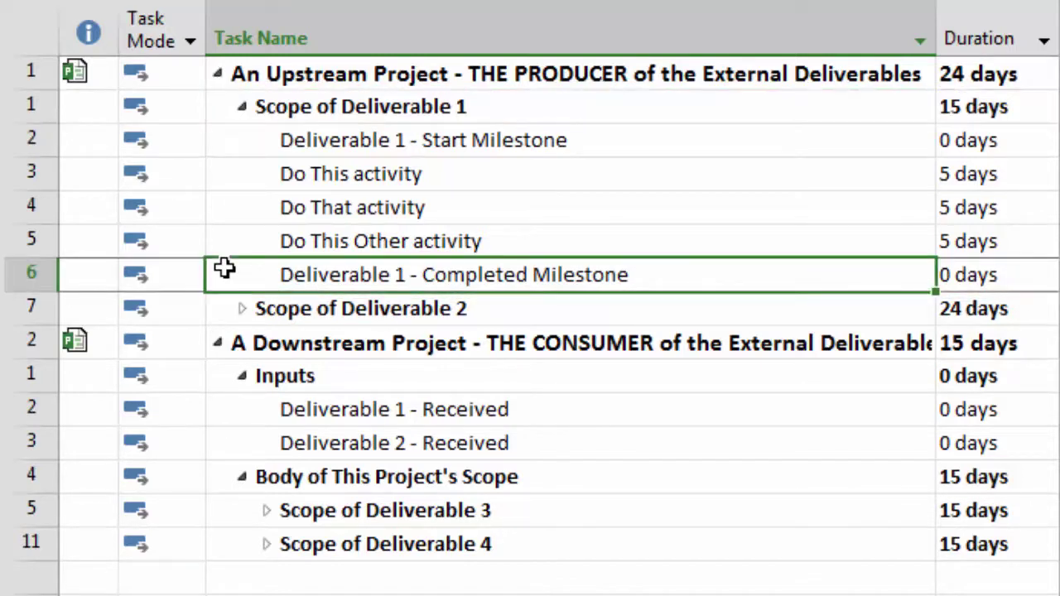
pyautogui.keyDown('ctrl'); pyautogui.click(217, 416); pyautogui.keyUp('ctrl')
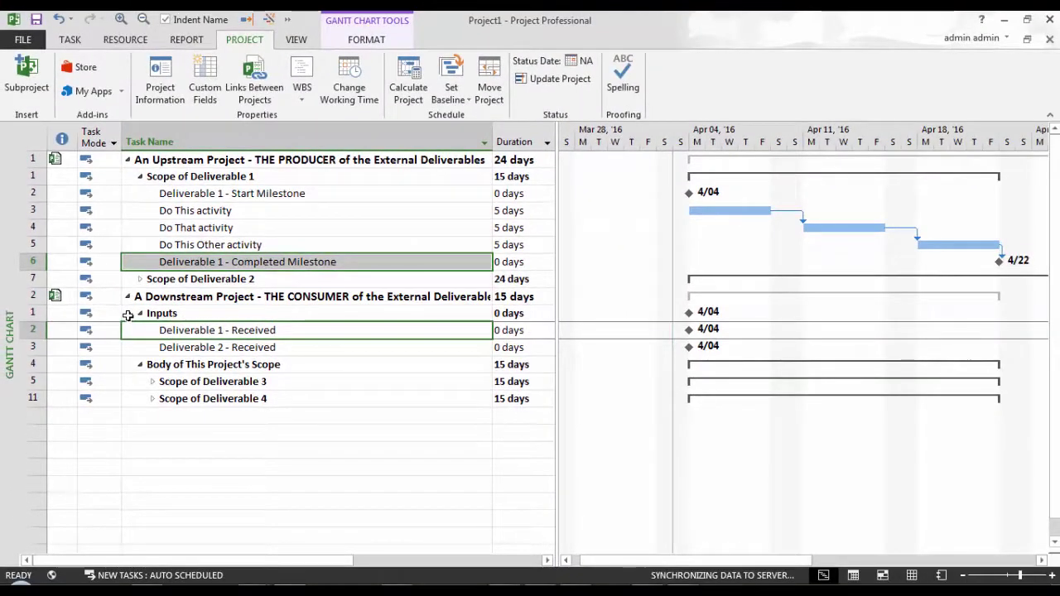
pyautogui.click(70, 40)
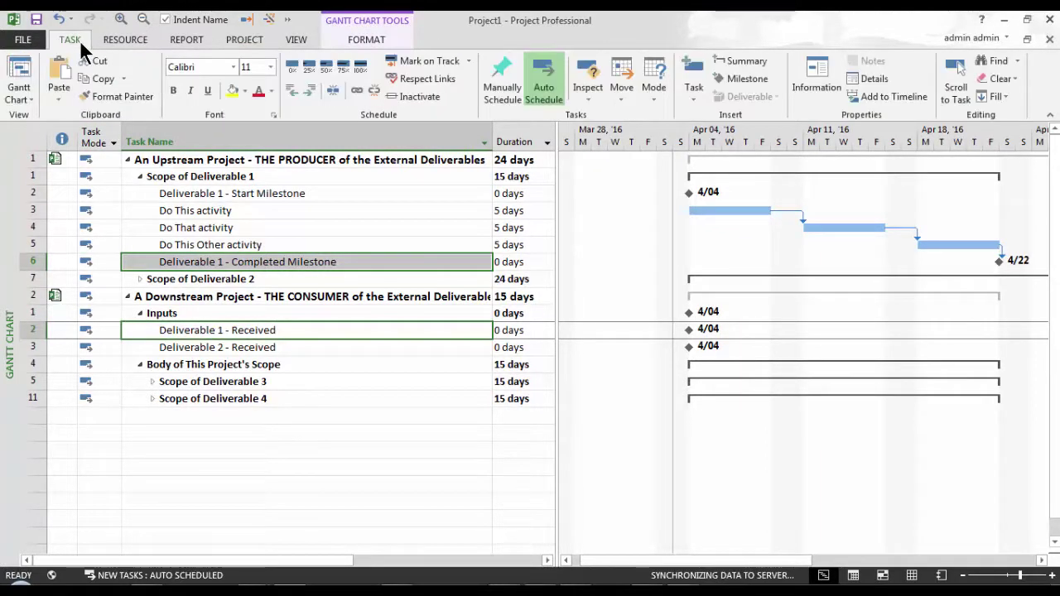
pyautogui.click(362, 89)
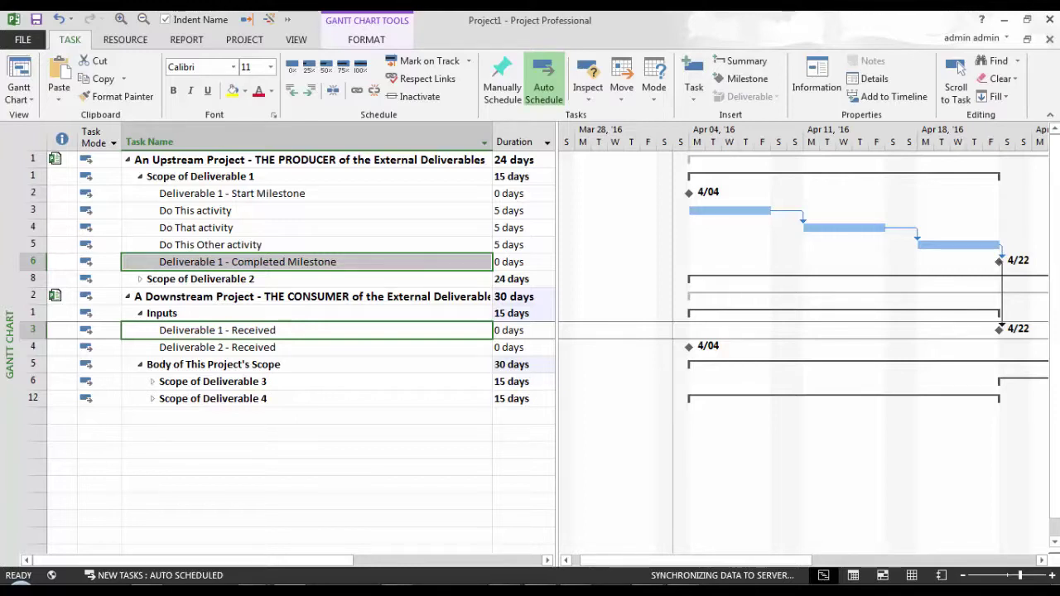
# - Zoom the Gantt chart timescale to show the entire project
pyautogui.rightClick(643, 133)
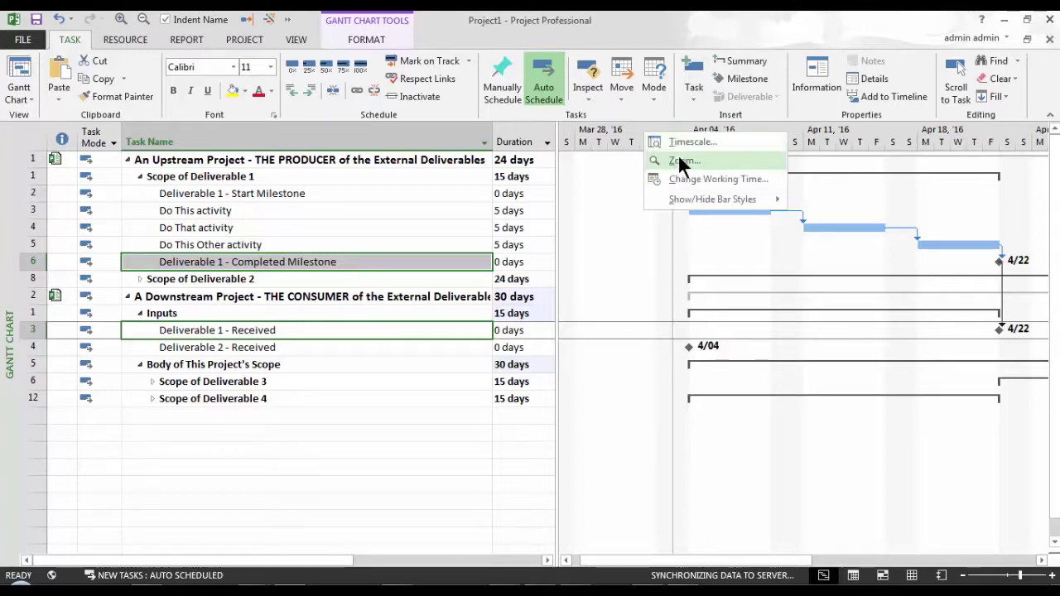
pyautogui.click(707, 162)
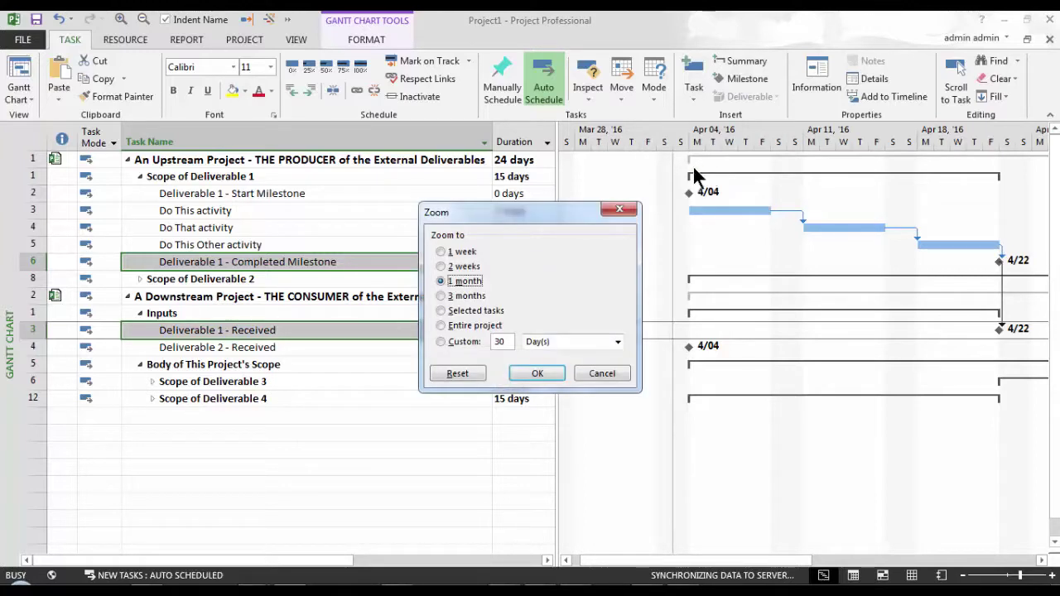
pyautogui.click(500, 325)
pyautogui.click(535, 374)
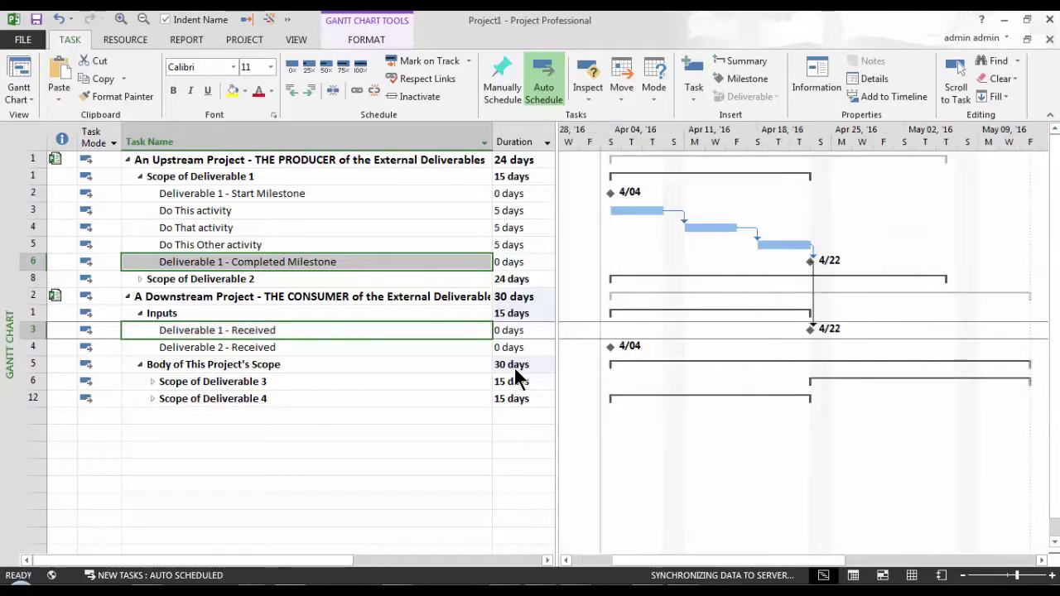
# - Expand Scope of Deliverable 2 and link Deliverable 2 - Completed Milestone to Deliverable 2 - Received in the downstream project
pyautogui.click(139, 280)
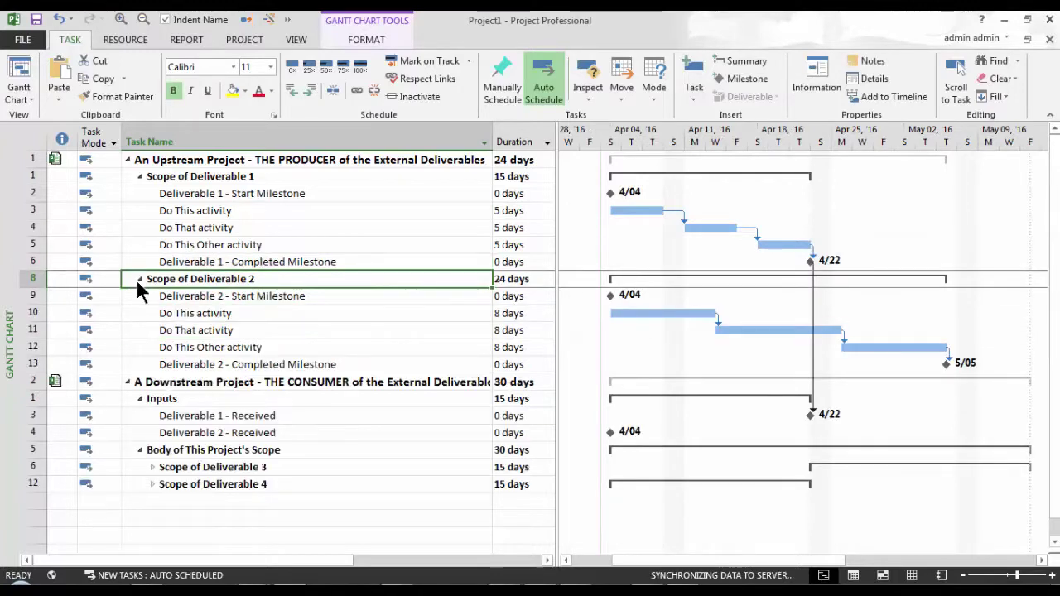
pyautogui.click(150, 365)
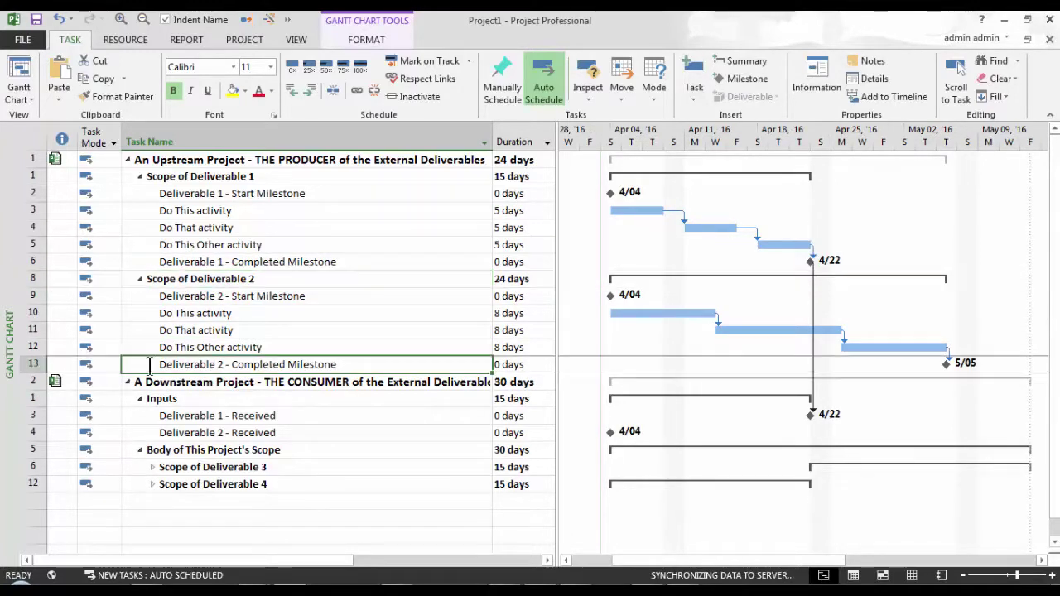
pyautogui.keyDown('ctrl'); pyautogui.click(145, 431); pyautogui.keyUp('ctrl')
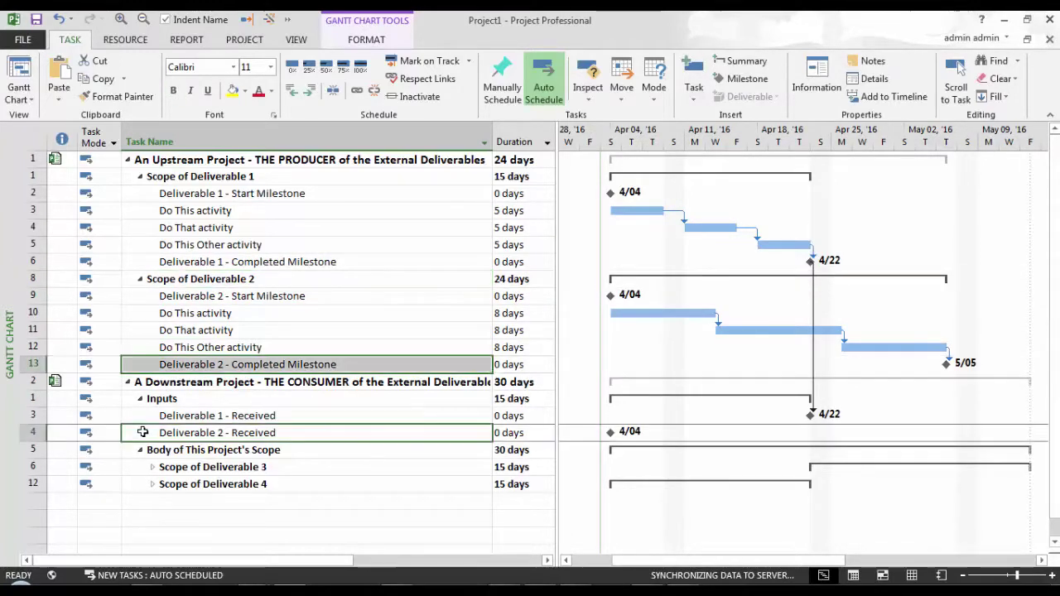
pyautogui.click(356, 93)
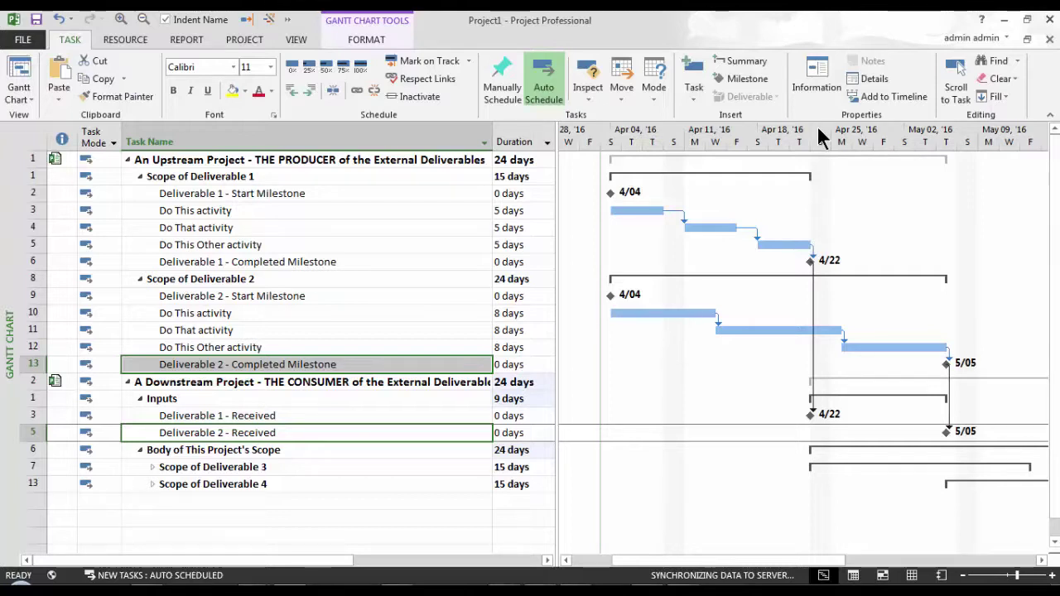
# - Refit the Gantt chart timescale to the entire project after linking the second deliverable
pyautogui.rightClick(817, 125)
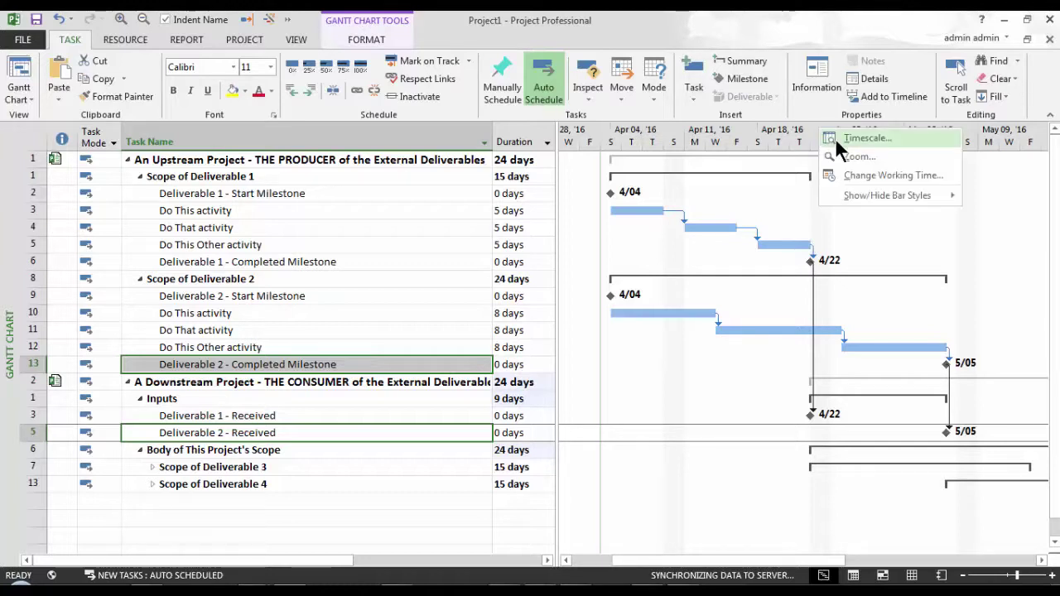
pyautogui.click(884, 159)
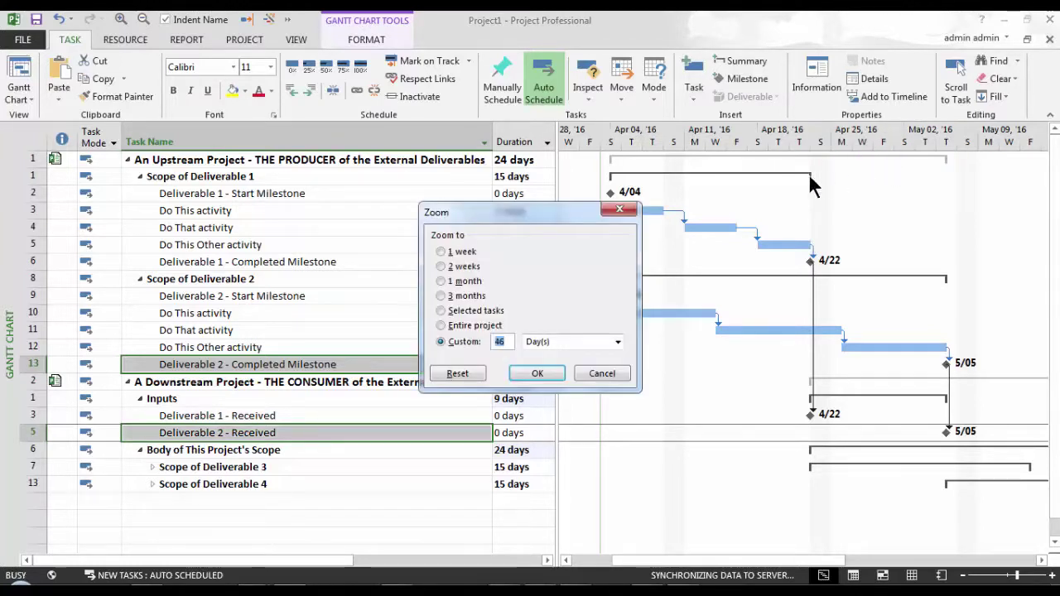
pyautogui.click(501, 325)
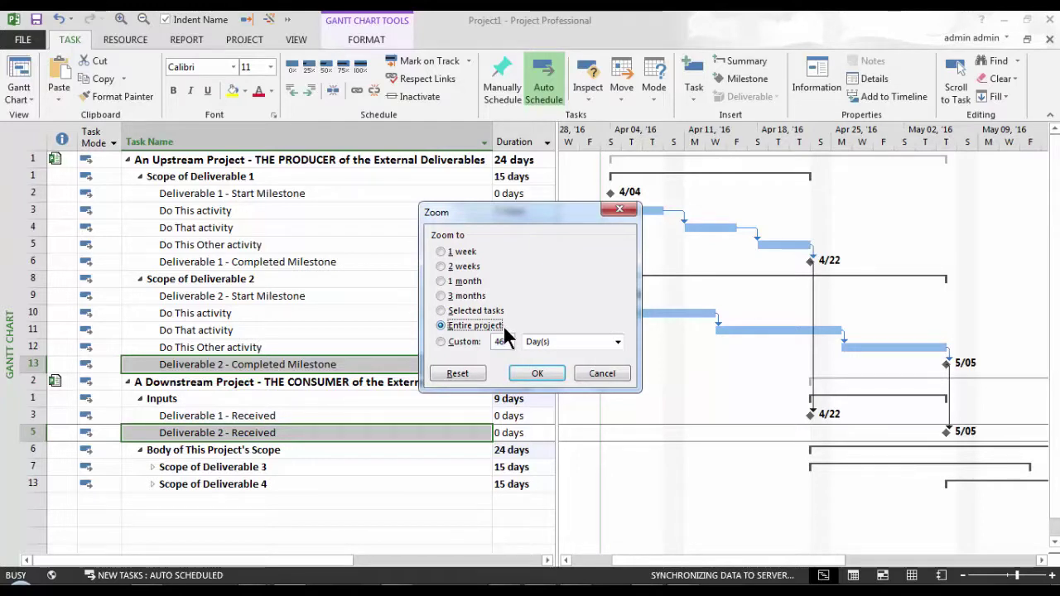
pyautogui.click(534, 375)
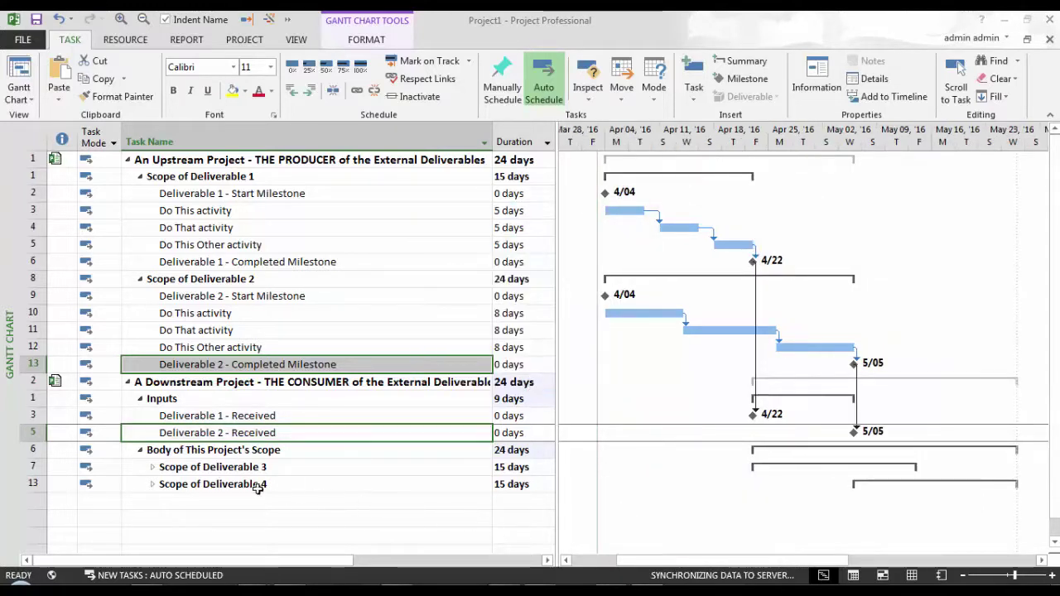
# - Expand Scope of Deliverable 4 and Scope of Deliverable 3 in the downstream project and examine their scheduled tasks and links
pyautogui.click(153, 484)
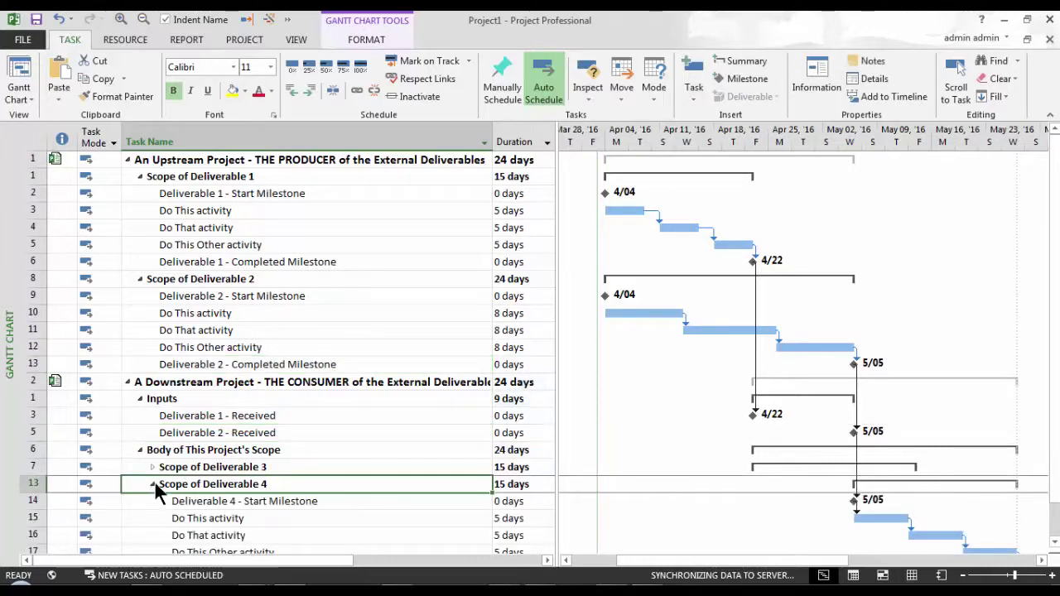
pyautogui.click(153, 469)
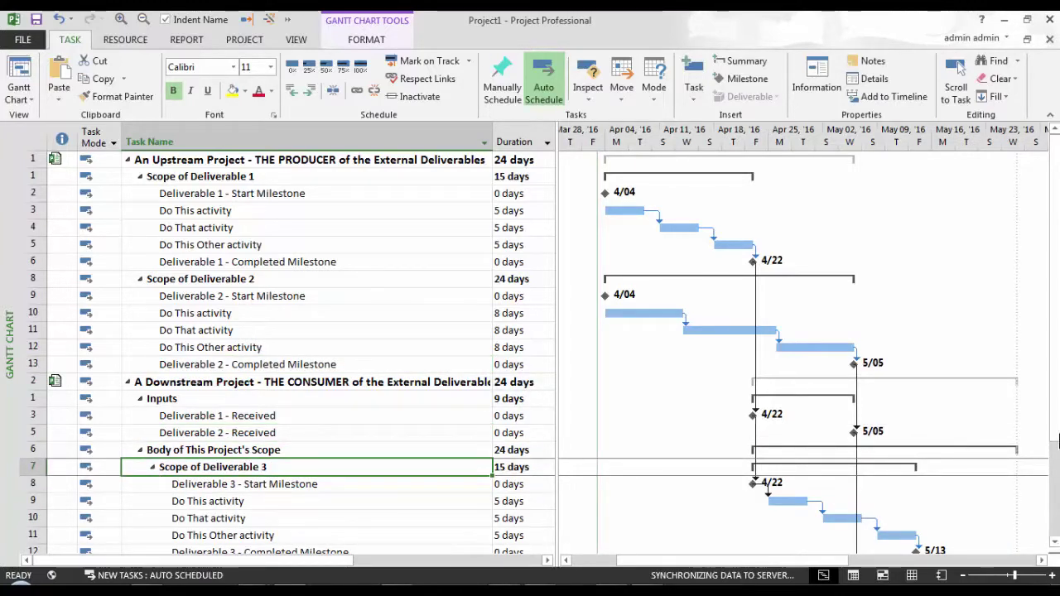
pyautogui.scroll(-2, 1057, 458)
pyautogui.scroll(-3, 1057, 481)
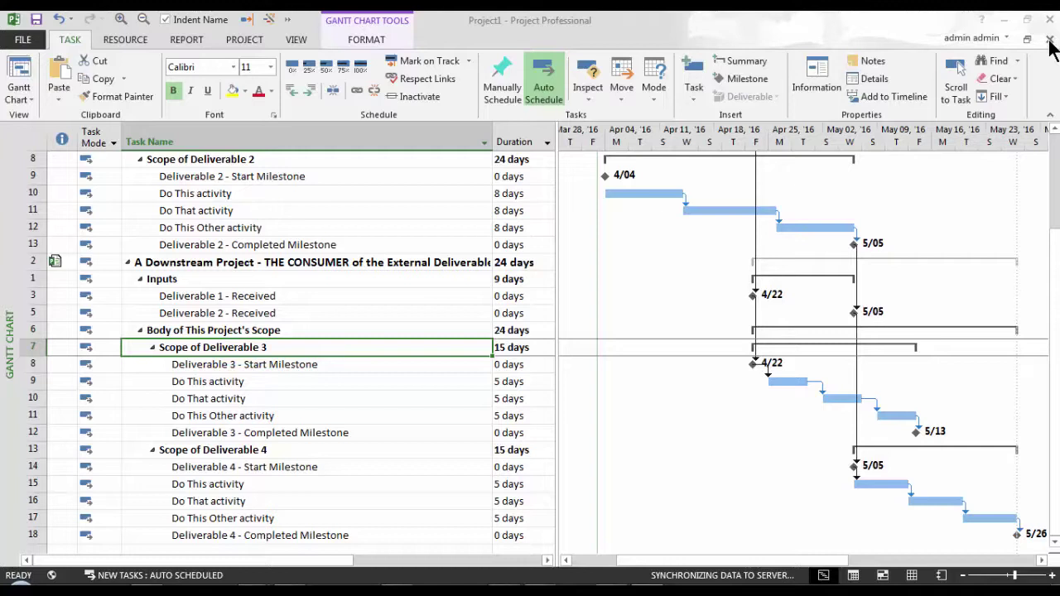
# - Close the master project Project1, discarding its own changes and checking it in, but save the changes to all inserted subprojects
pyautogui.click(1049, 40)
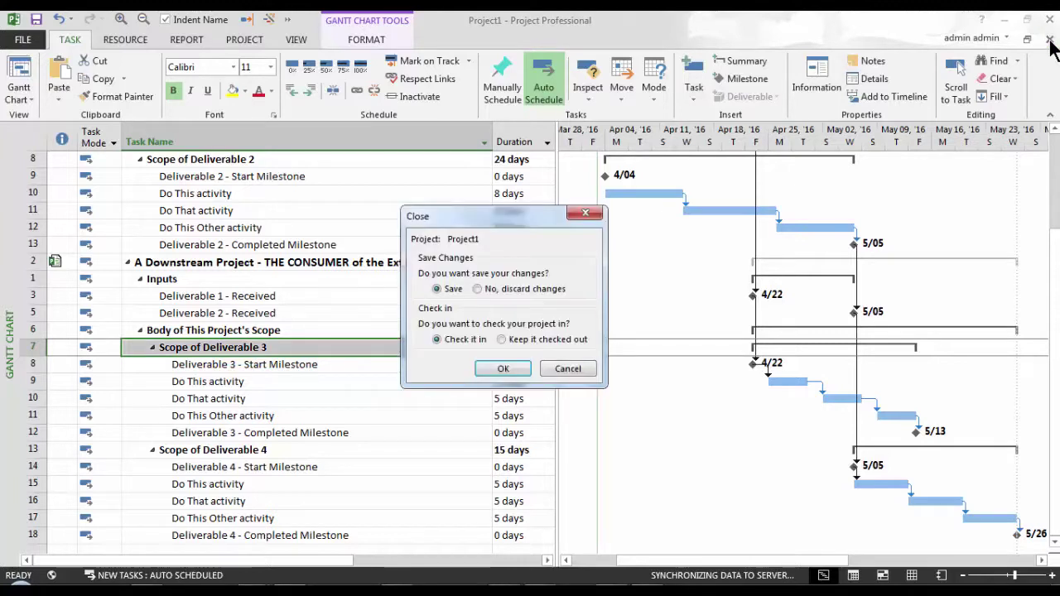
pyautogui.click(558, 288)
pyautogui.click(503, 369)
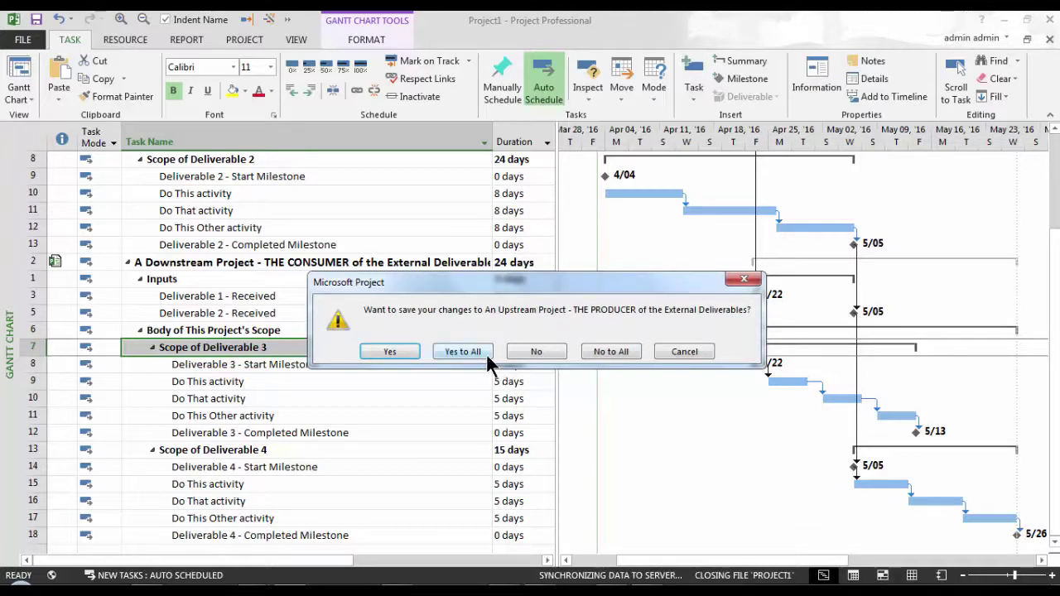
pyautogui.click(488, 357)
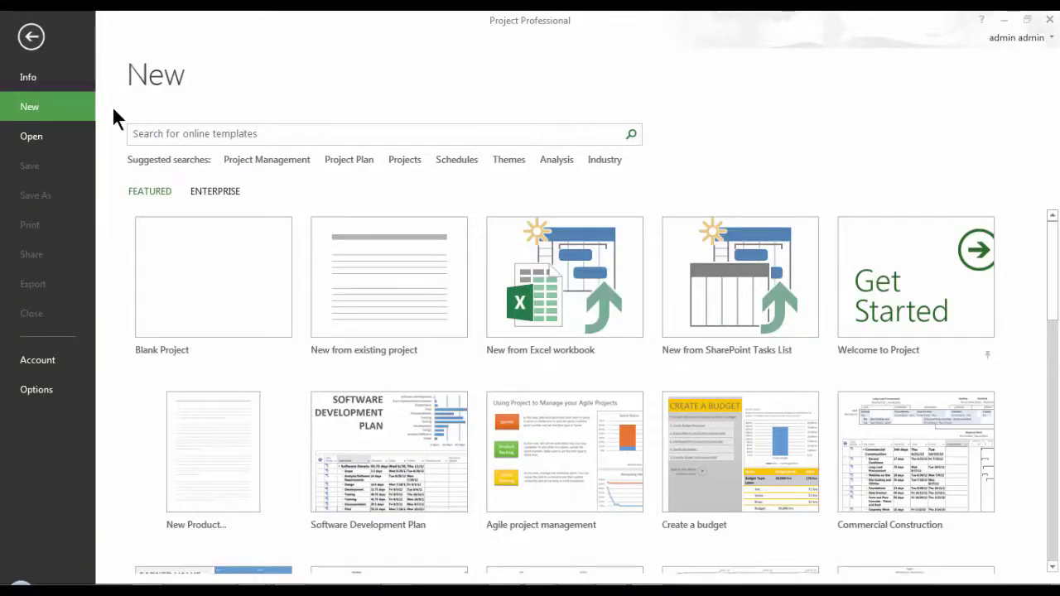
# - Open "An Upstream Project - THE PRODUCER of the External Deliverables" from the recent projects and check it out for editing
pyautogui.click(33, 139)
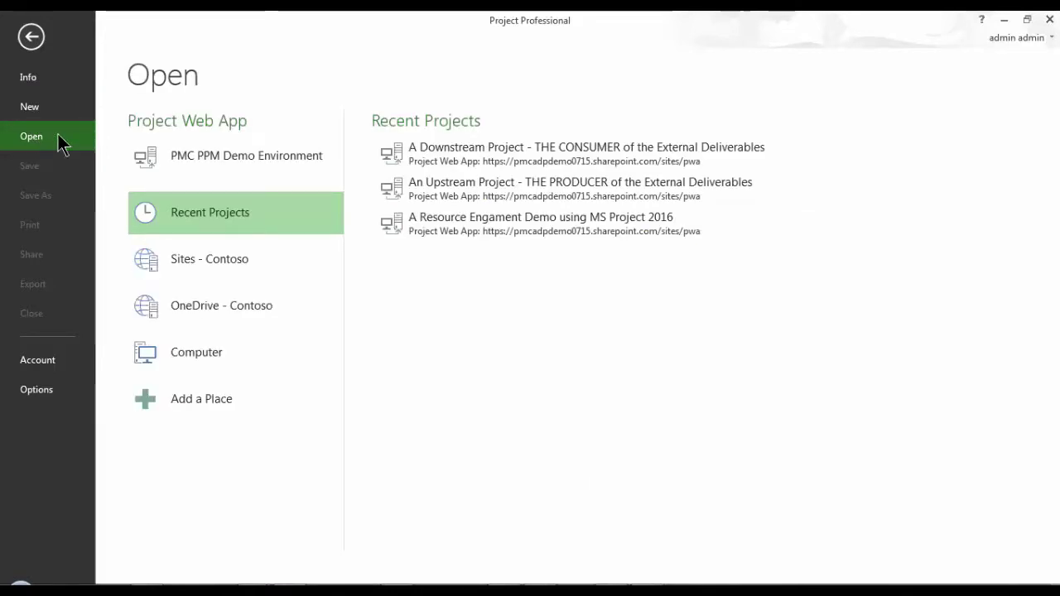
pyautogui.click(763, 198)
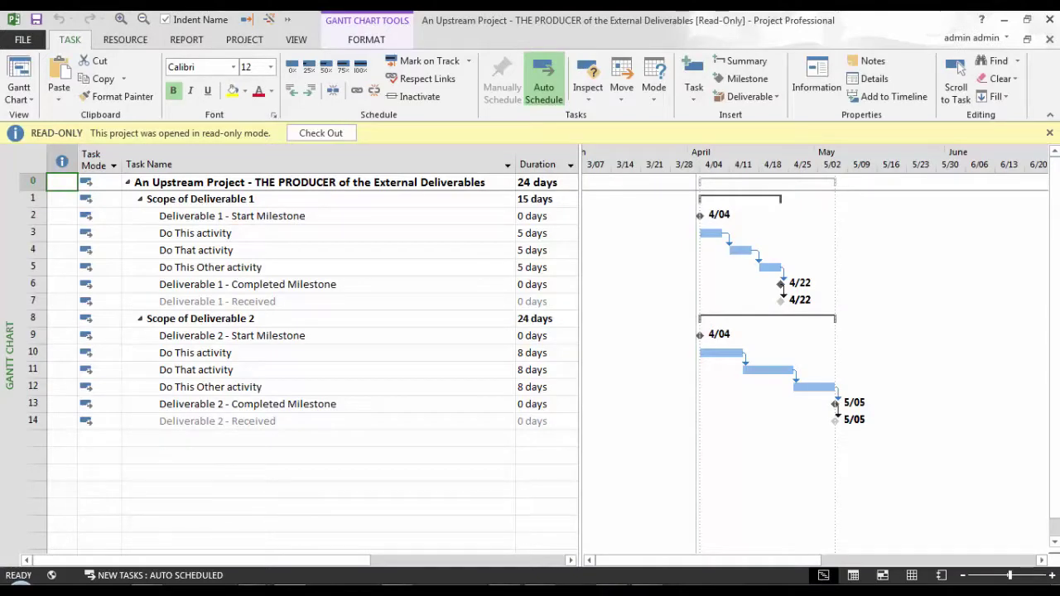
pyautogui.click(352, 132)
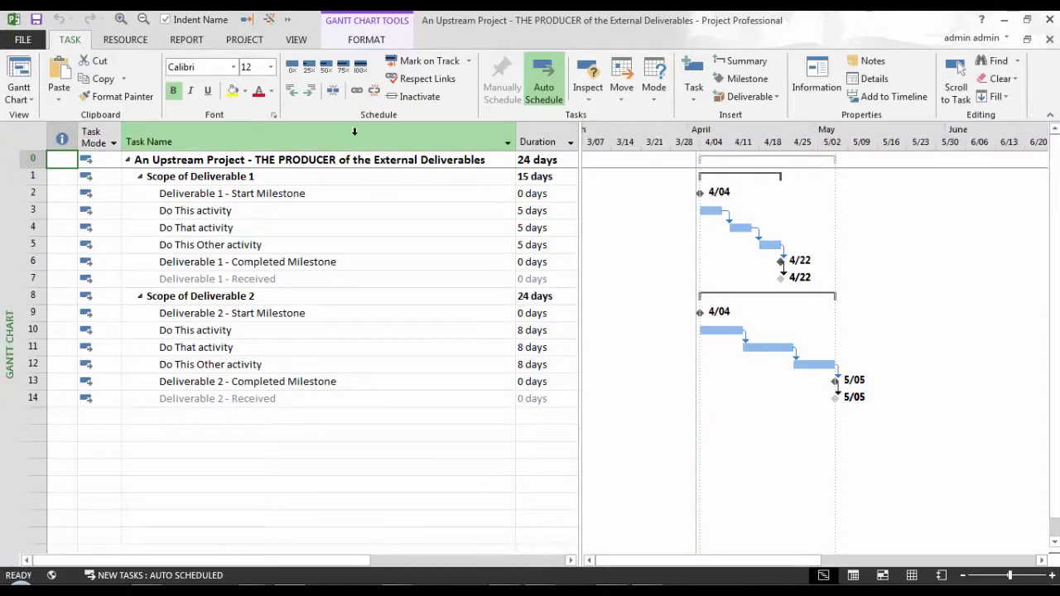
# - Set the default Baseline for the entire upstream project
pyautogui.click(264, 39)
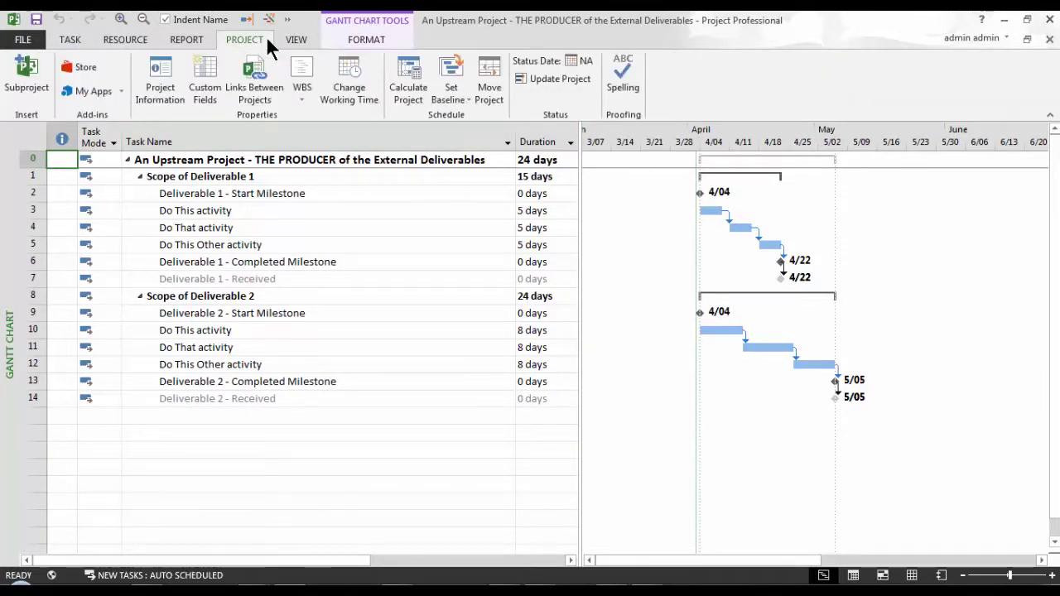
pyautogui.click(466, 102)
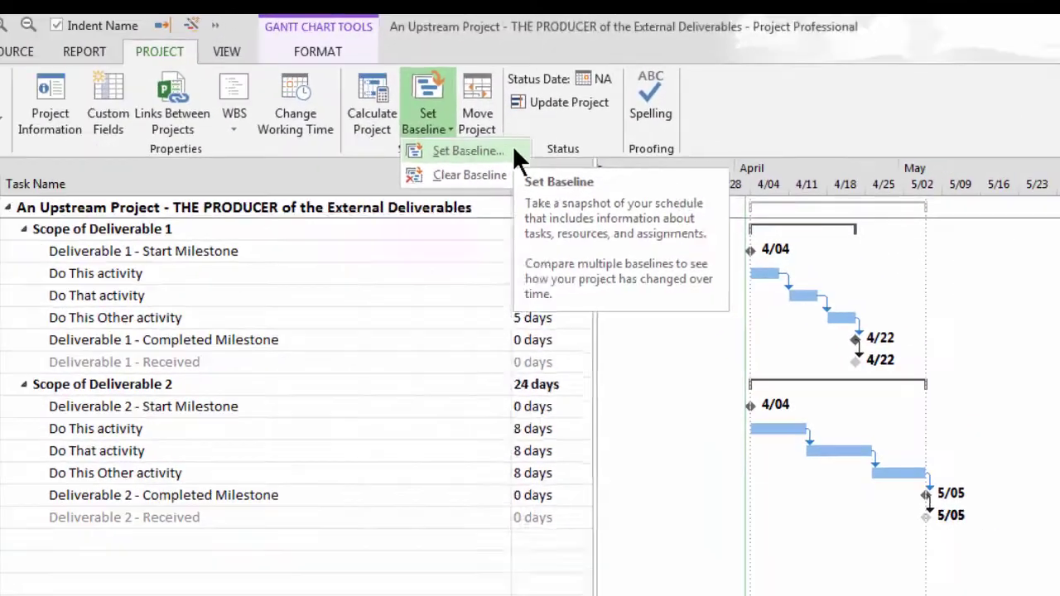
pyautogui.click(468, 151)
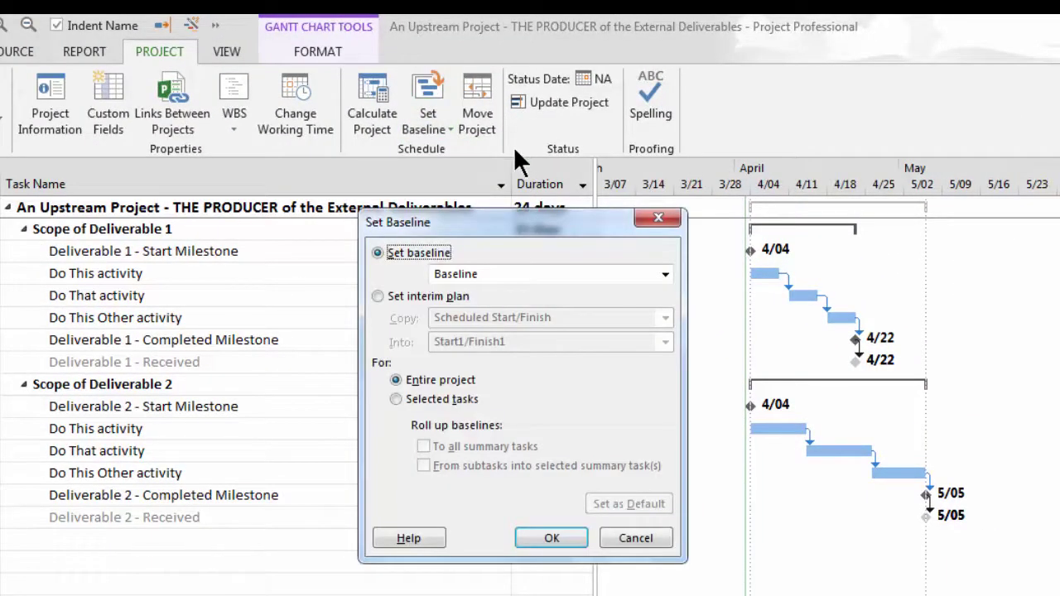
pyautogui.click(587, 534)
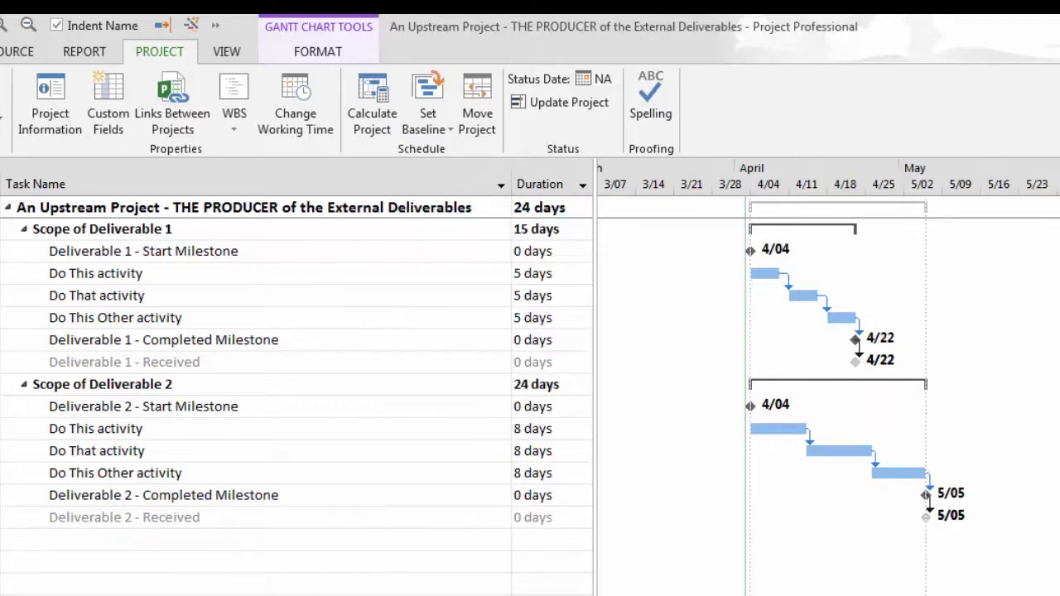
# - Show the saved Baseline as bars alongside the current schedule in the Gantt chart
pyautogui.click(337, 55)
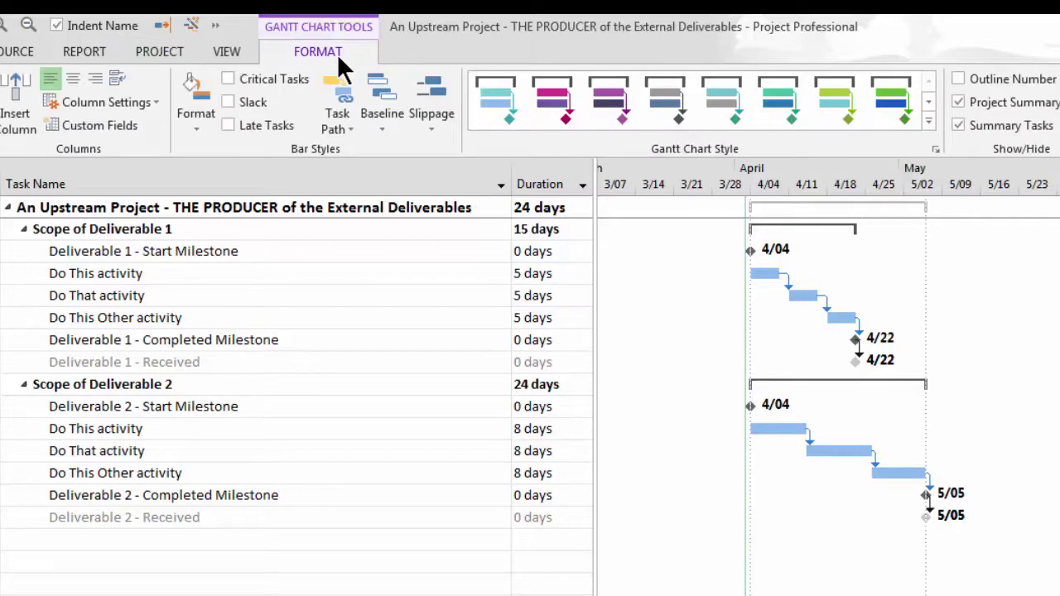
pyautogui.click(379, 129)
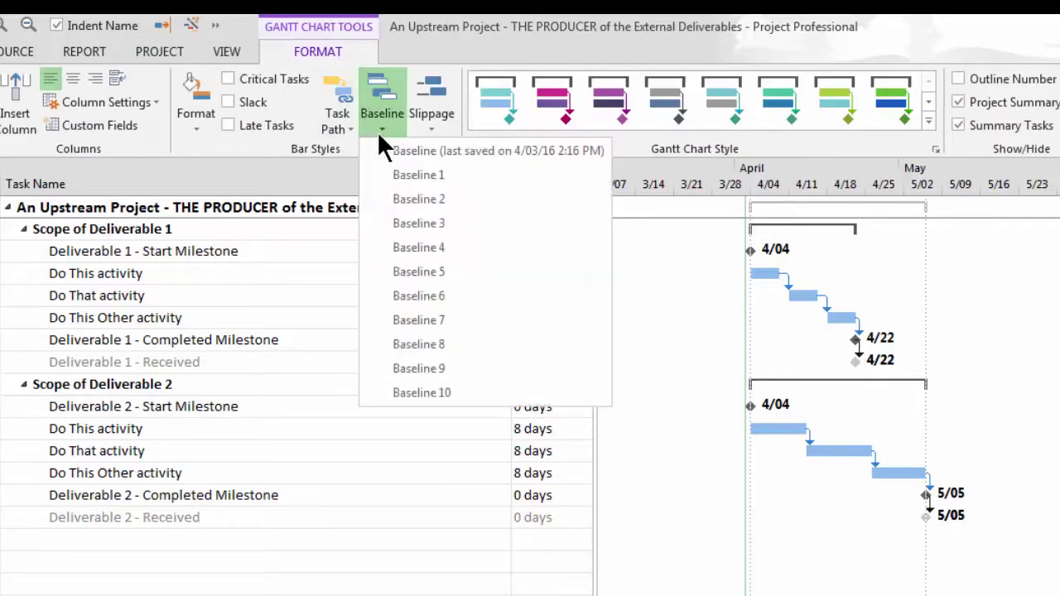
pyautogui.click(396, 151)
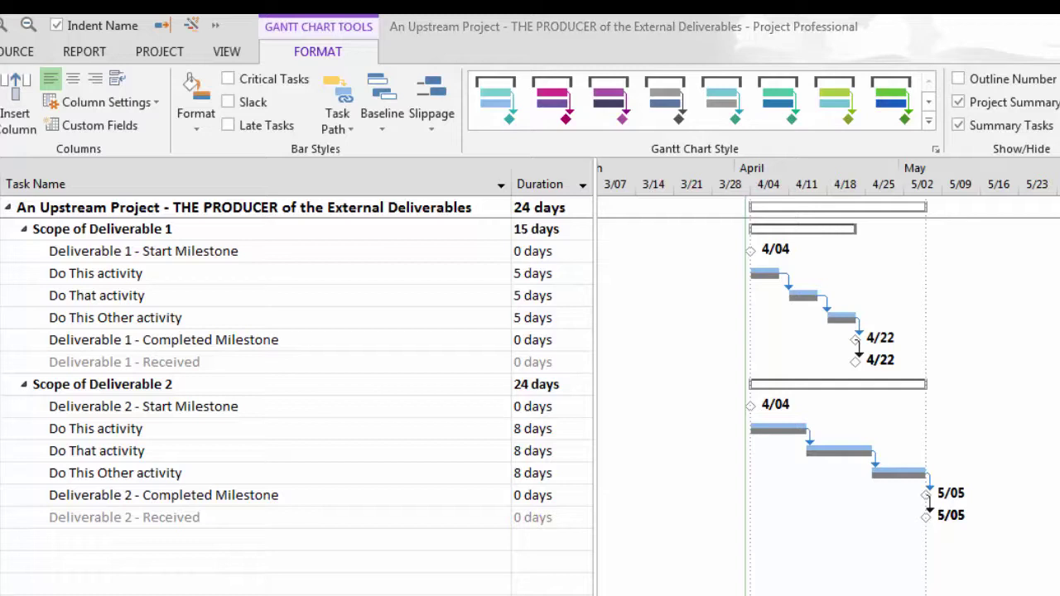
# - Set the duration of "Do This activity" under Scope of Deliverable 1 to 15 days
pyautogui.click(553, 273)
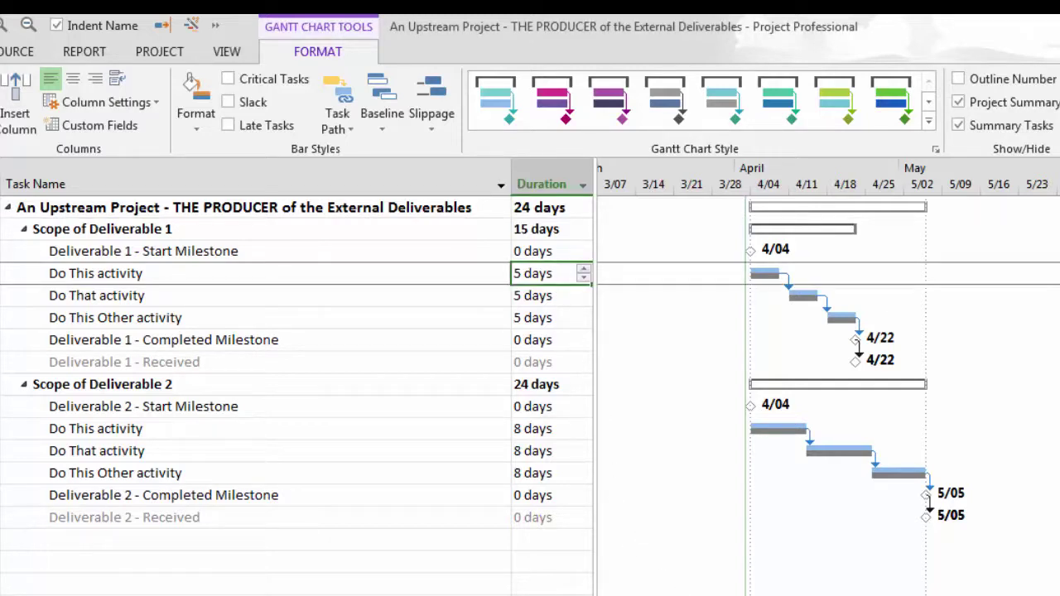
pyautogui.write('15')
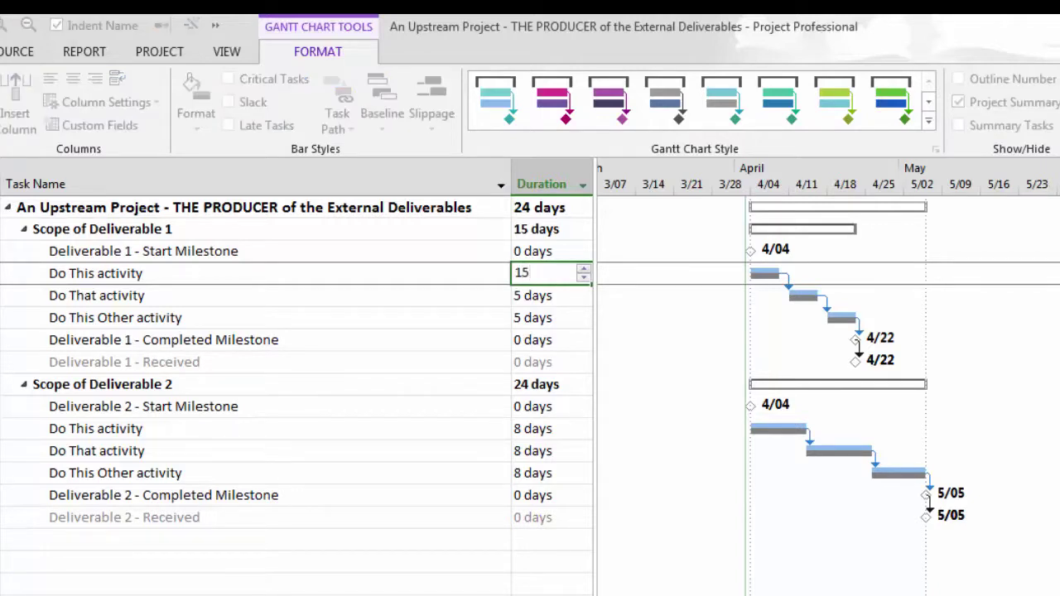
pyautogui.press('Return')
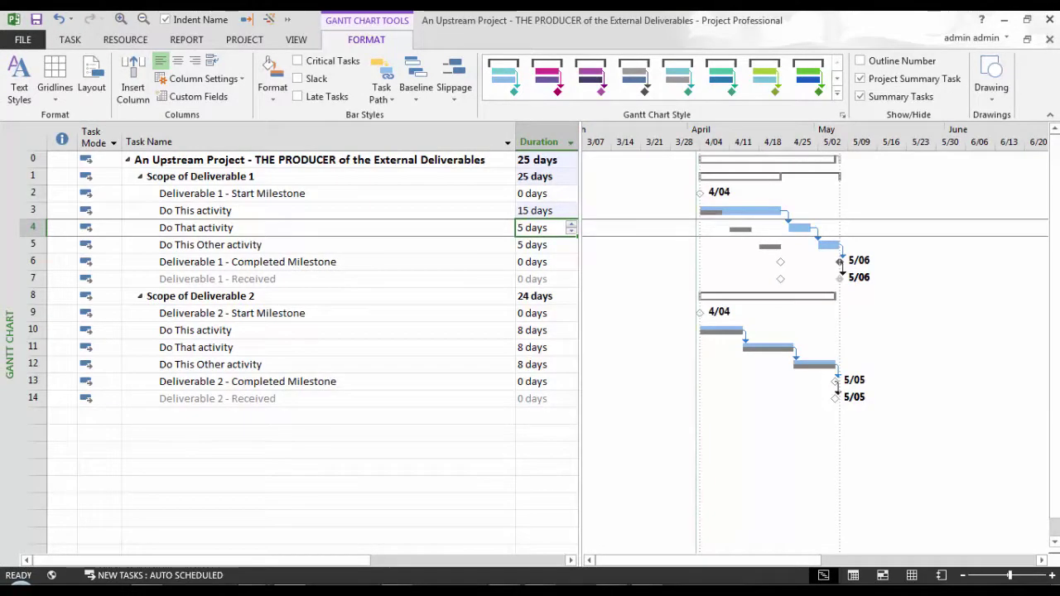
# - Turn off showing external successors, external predecessors and the Links Between Projects dialog on open in the upstream project's advanced options
pyautogui.click(41, 44)
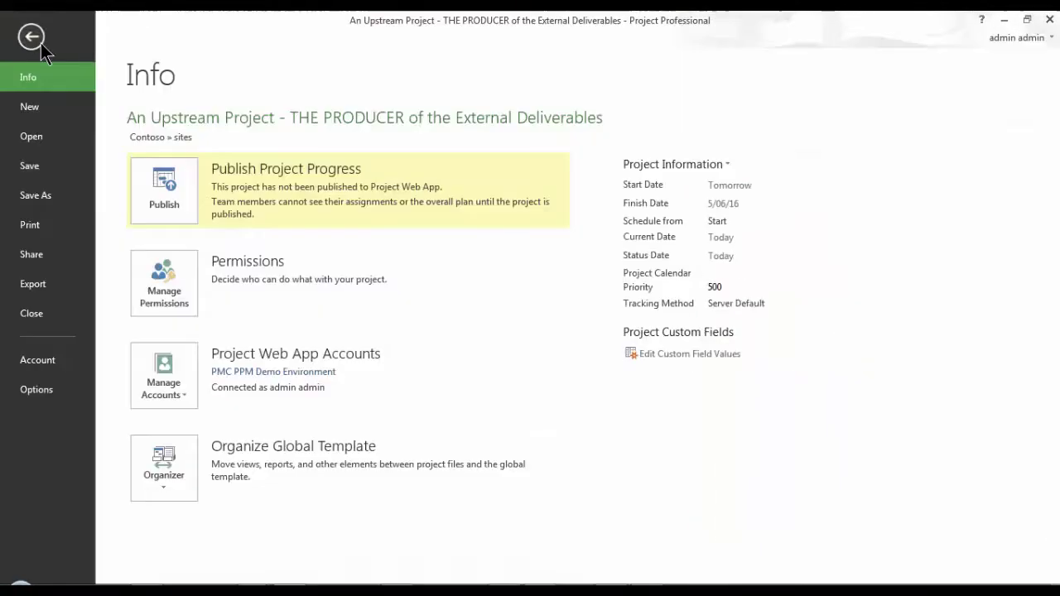
pyautogui.click(85, 396)
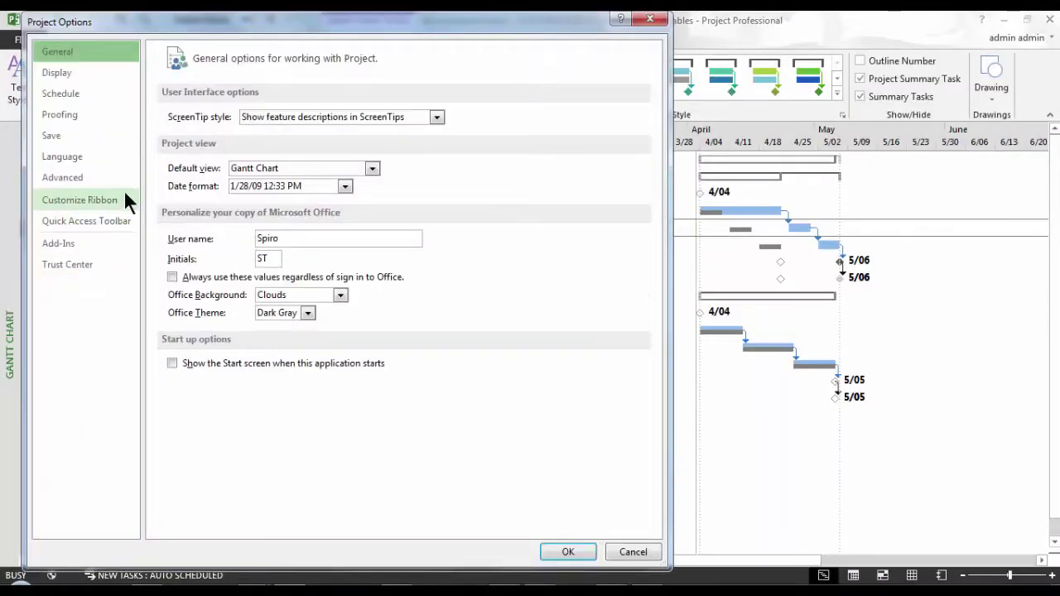
pyautogui.click(121, 179)
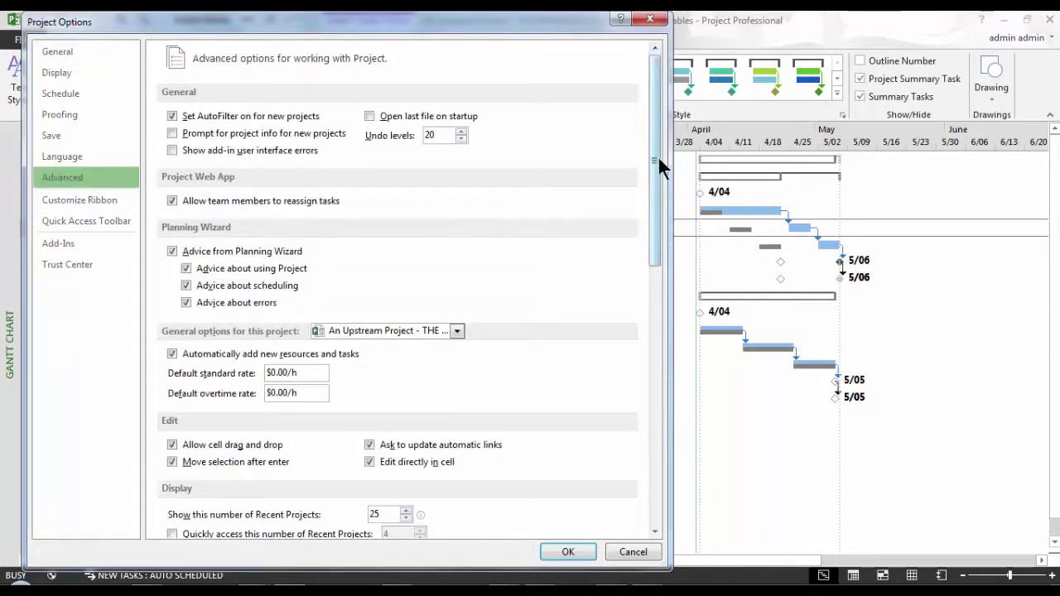
pyautogui.moveTo(659, 159); pyautogui.dragTo(655, 491)
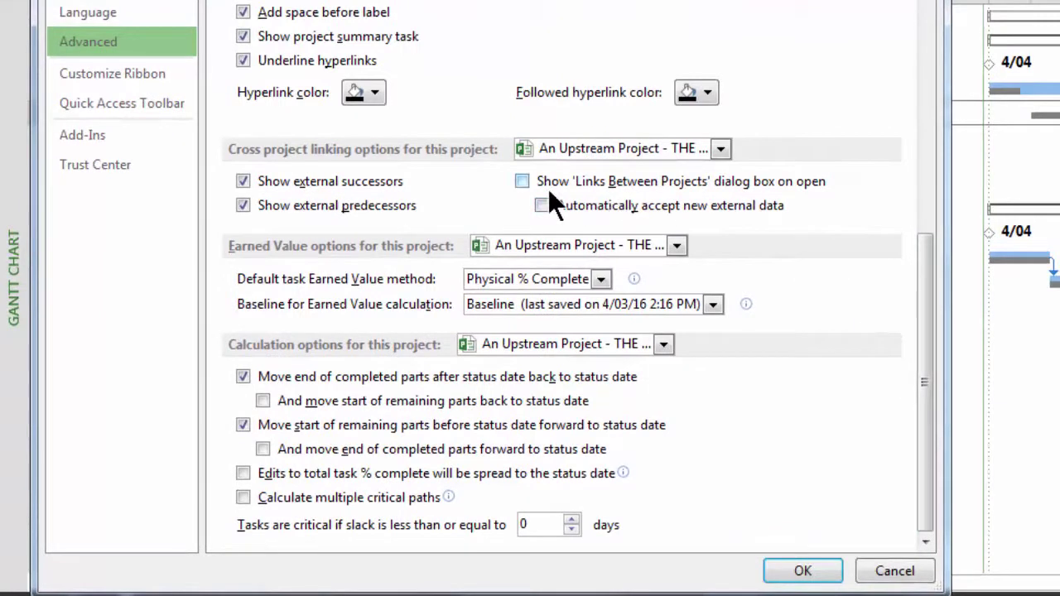
pyautogui.click(274, 180)
pyautogui.click(280, 203)
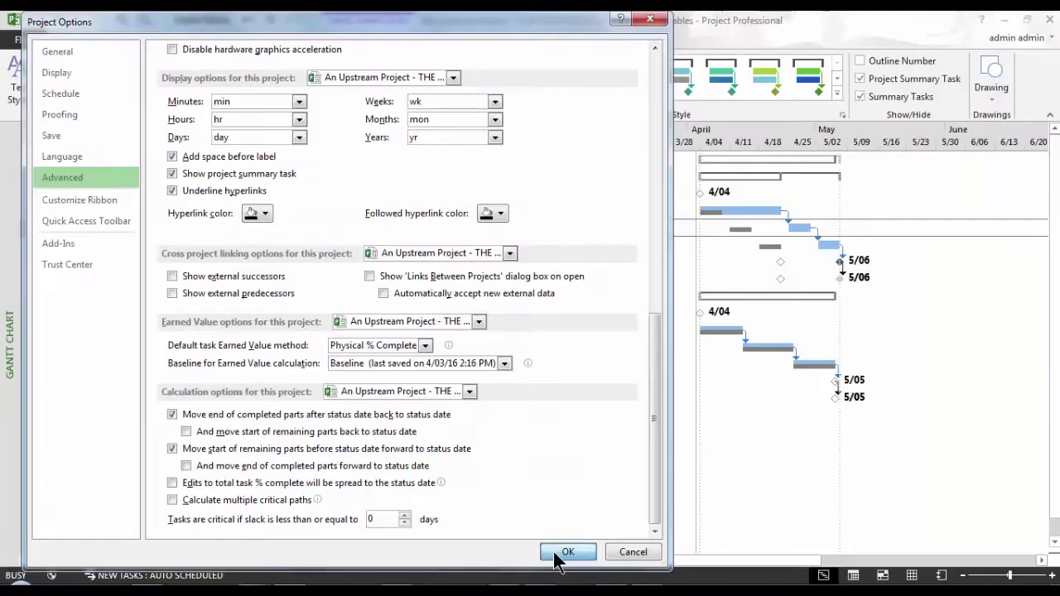
pyautogui.click(791, 574)
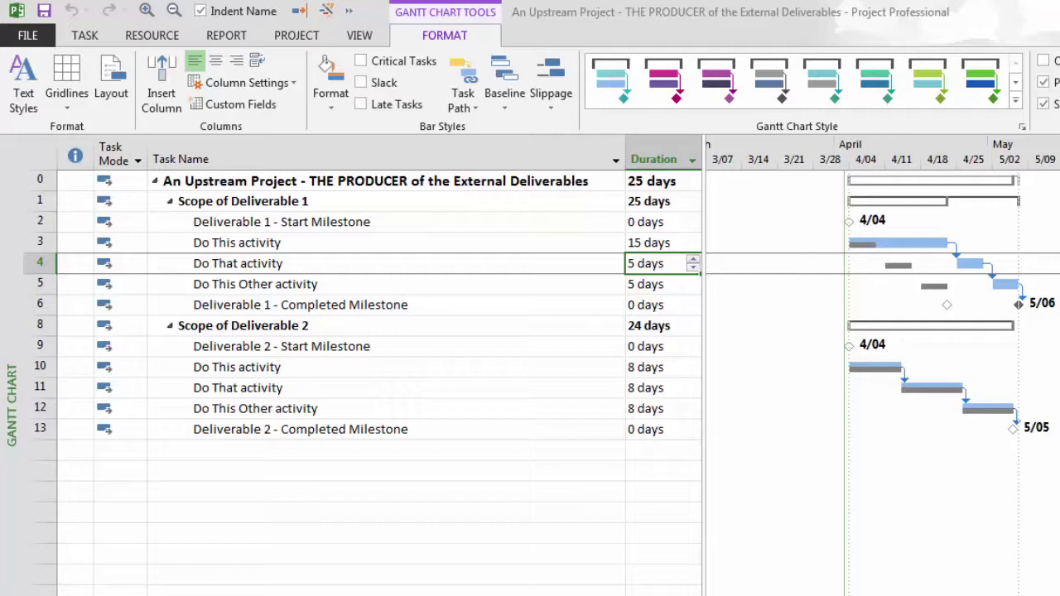
# - Review the upstream project's external successors and their date differences in Links Between Projects, then close the dialog
pyautogui.click(323, 33)
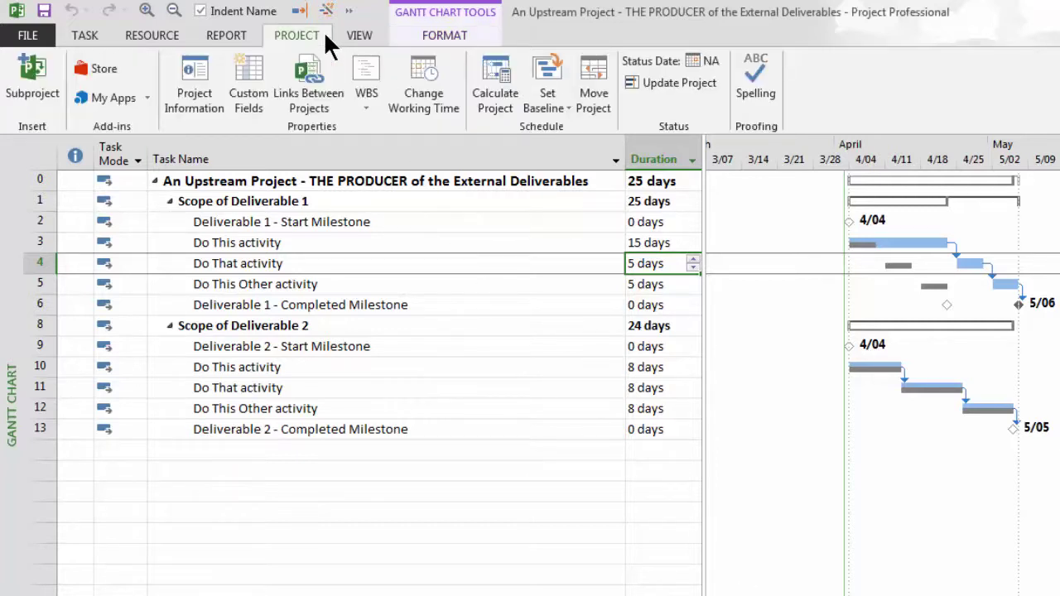
pyautogui.click(343, 106)
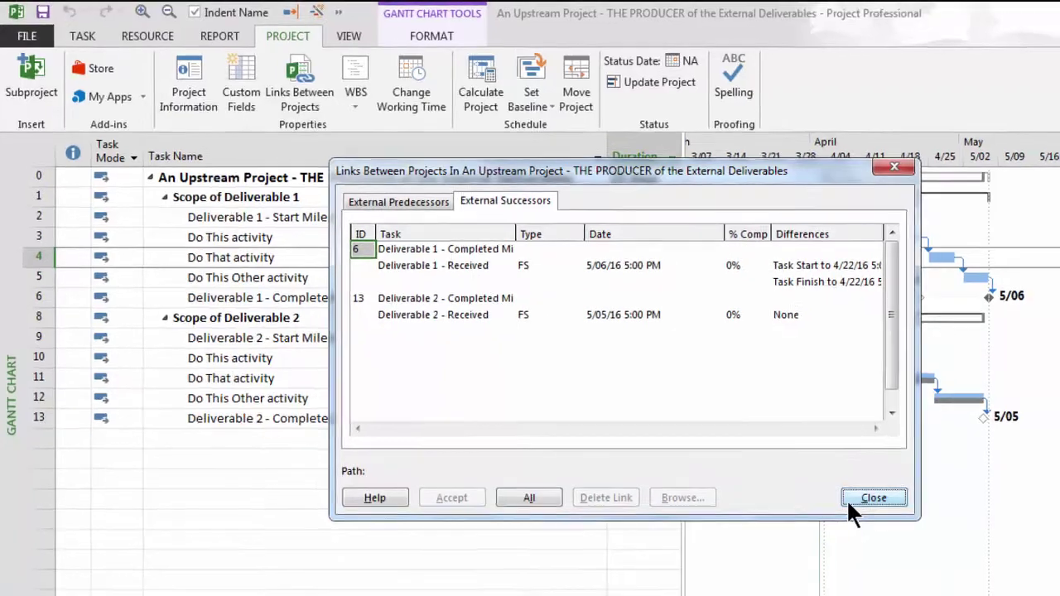
pyautogui.click(875, 513)
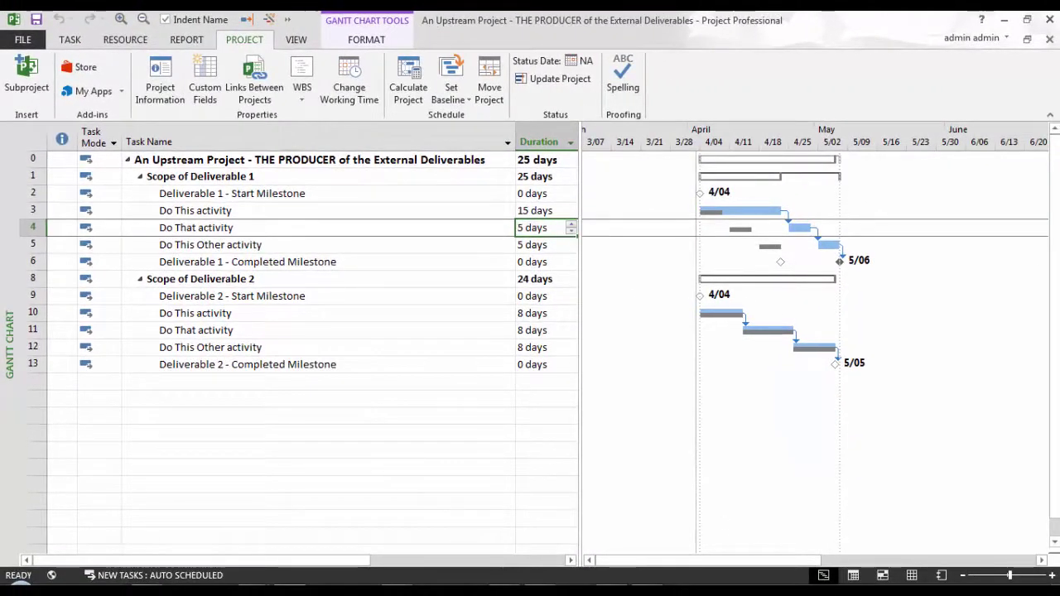
# - Save the upstream project, close it and check it in
pyautogui.click(36, 19)
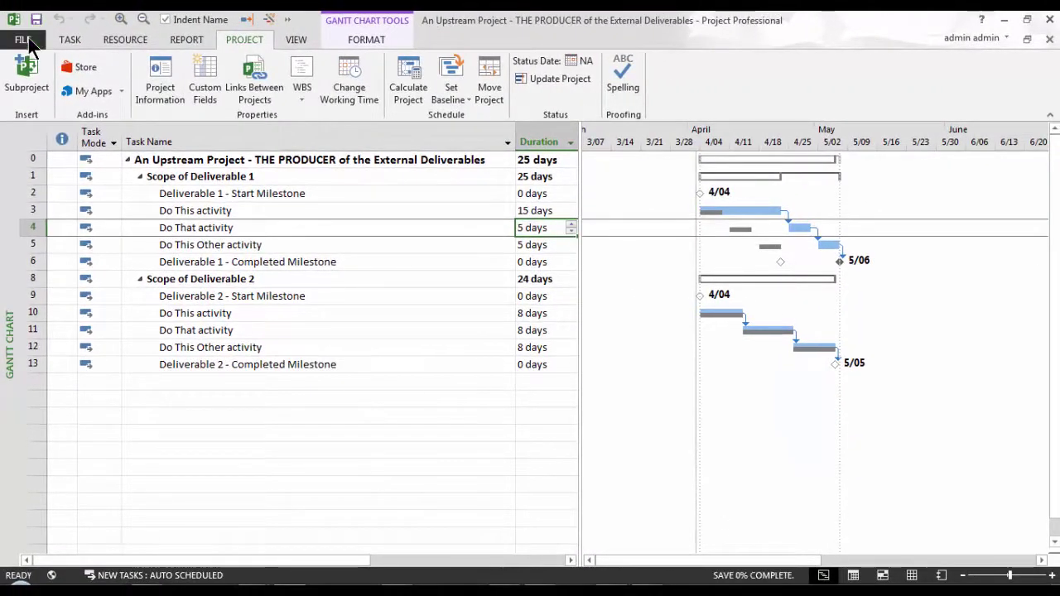
pyautogui.click(28, 37)
pyautogui.click(43, 316)
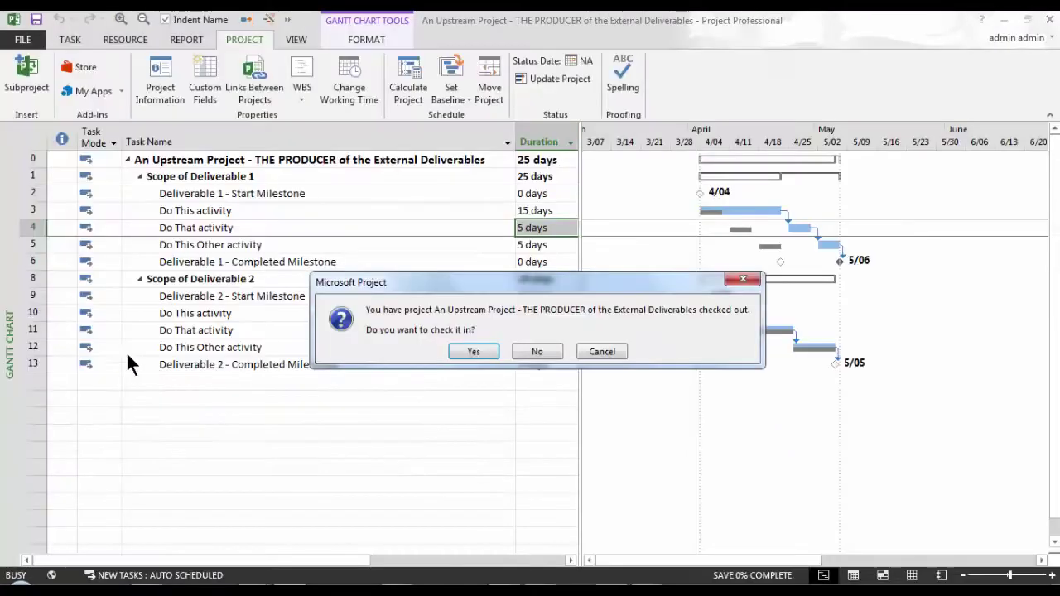
pyautogui.click(474, 352)
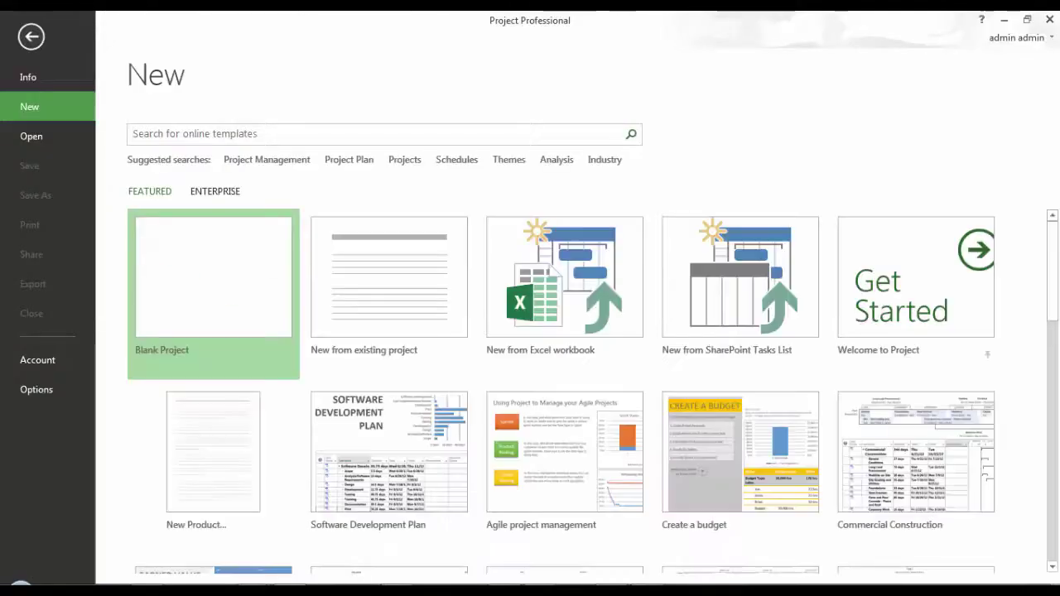
# - Open "A Downstream Project - THE CONSUMER of the External Deliverables" and examine the Deliverable 1 predecessor's differences without accepting them
pyautogui.click(47, 136)
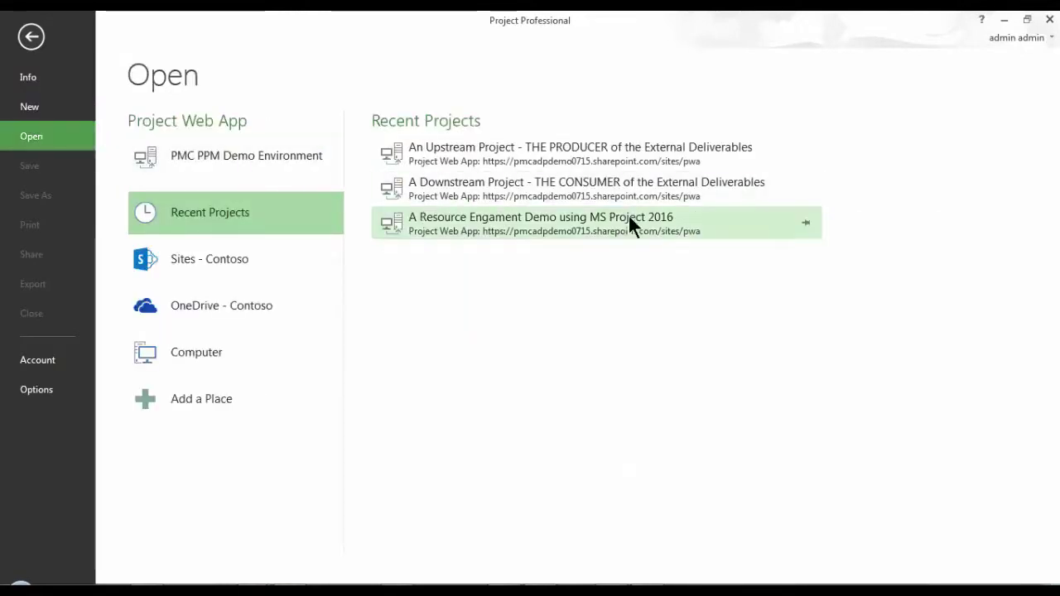
pyautogui.click(753, 193)
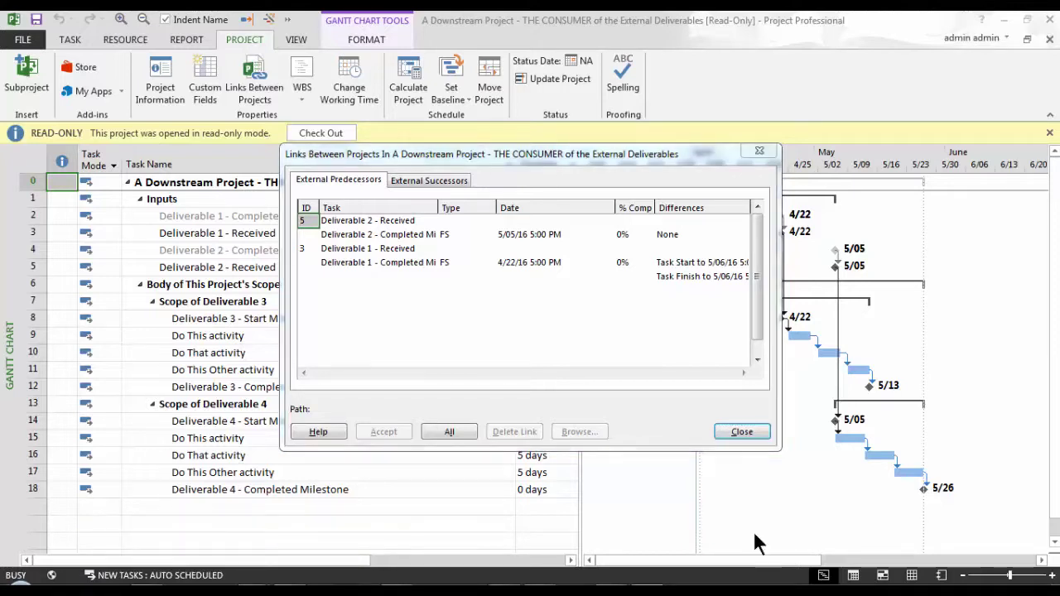
pyautogui.click(694, 262)
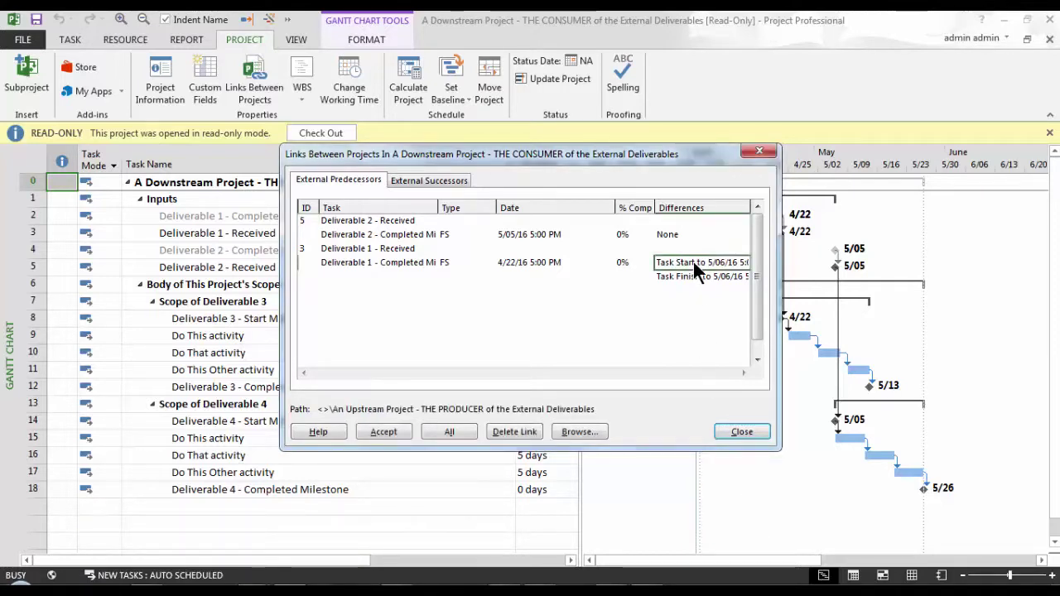
pyautogui.click(693, 262)
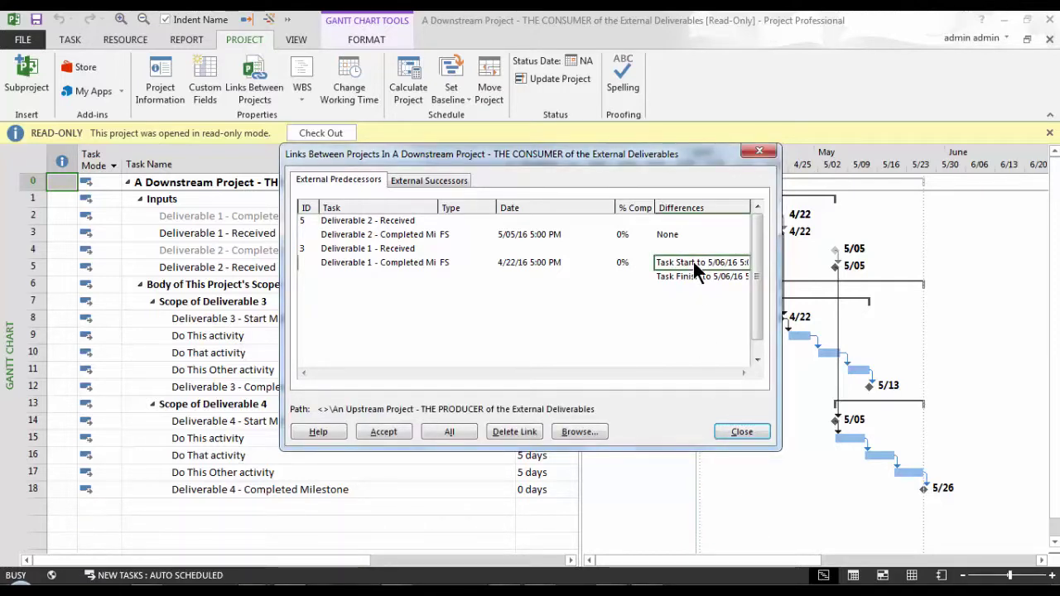
pyautogui.click(722, 431)
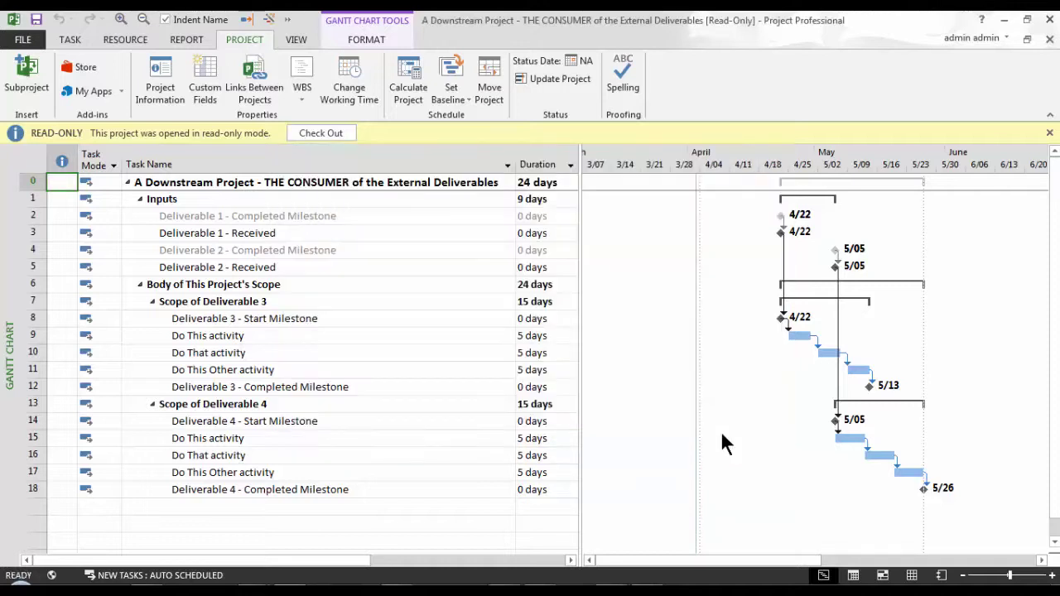
# - Check out the downstream project and turn off its external successors, external predecessors and Links Between Projects dialog on open
pyautogui.click(351, 136)
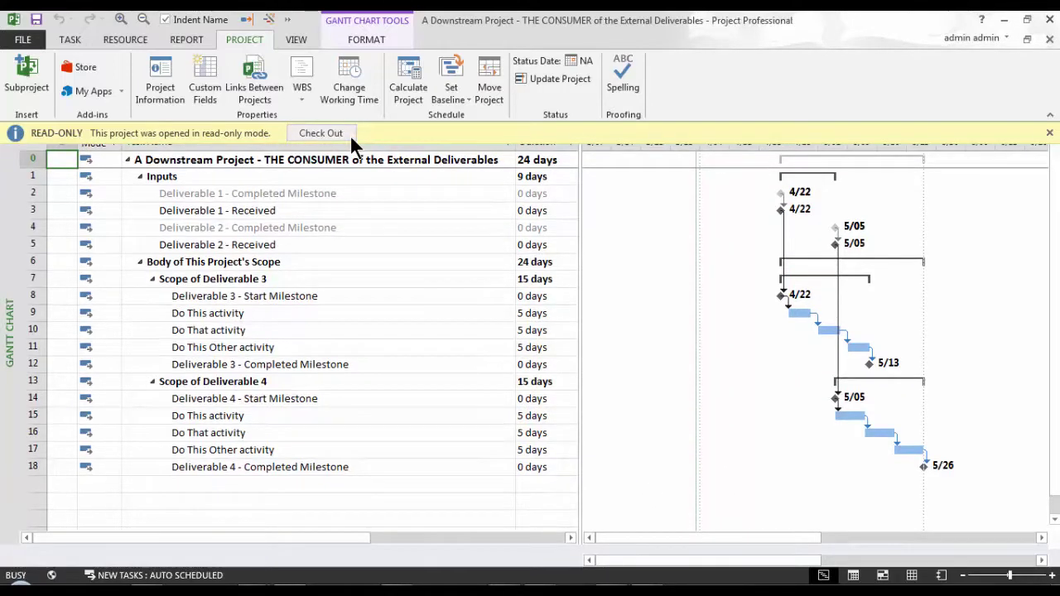
pyautogui.click(37, 39)
pyautogui.click(64, 392)
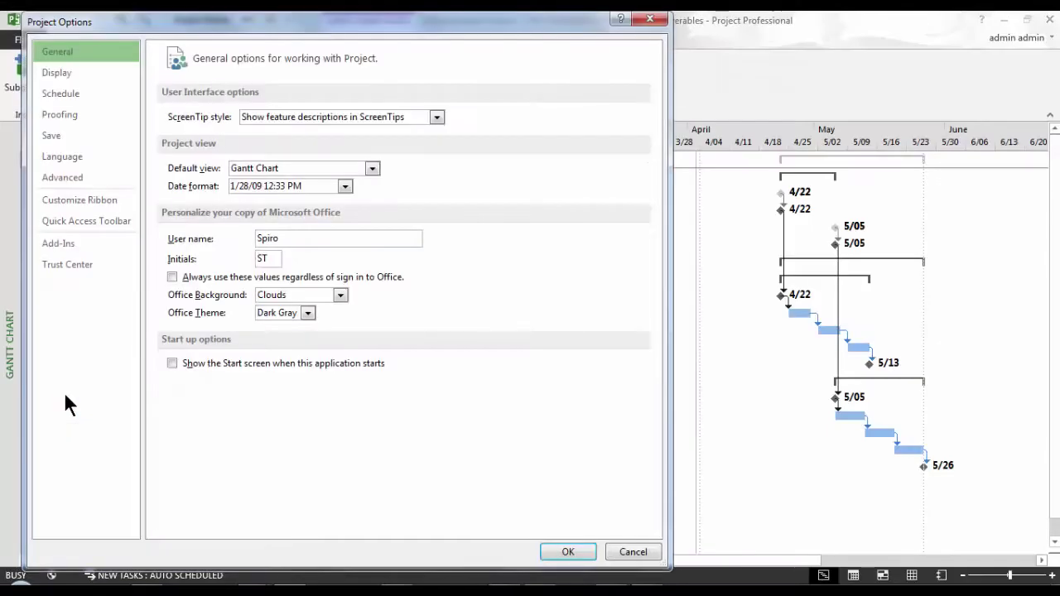
pyautogui.click(96, 177)
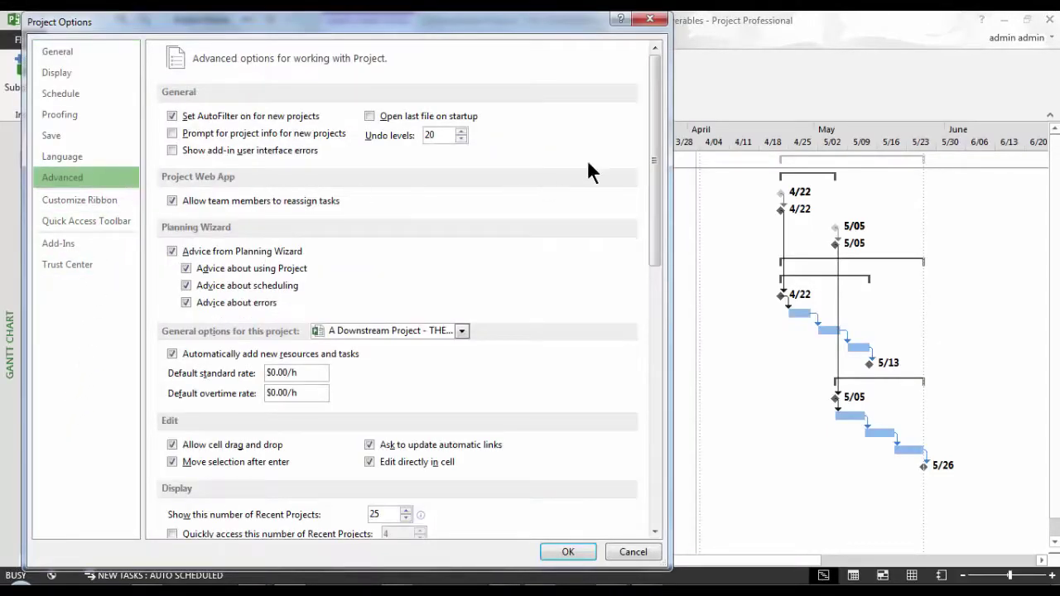
pyautogui.moveTo(653, 136); pyautogui.dragTo(675, 396)
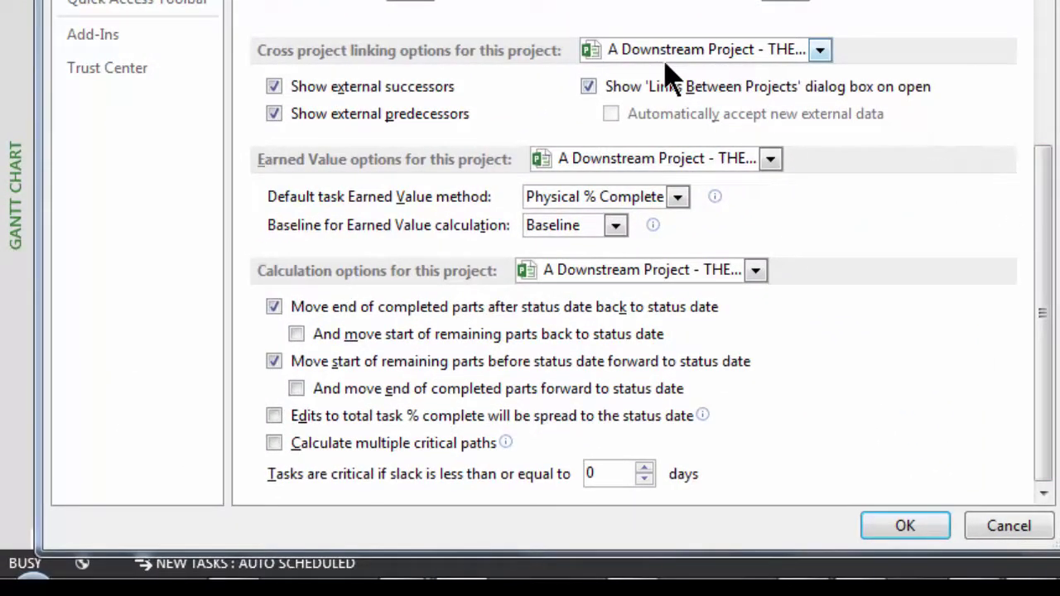
pyautogui.click(627, 88)
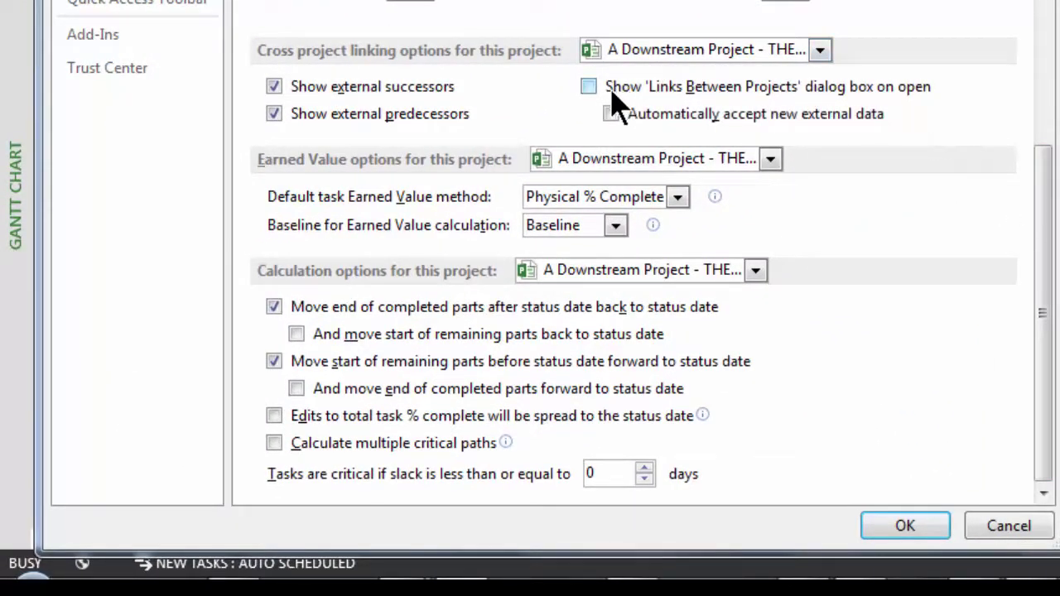
pyautogui.click(457, 112)
pyautogui.click(454, 93)
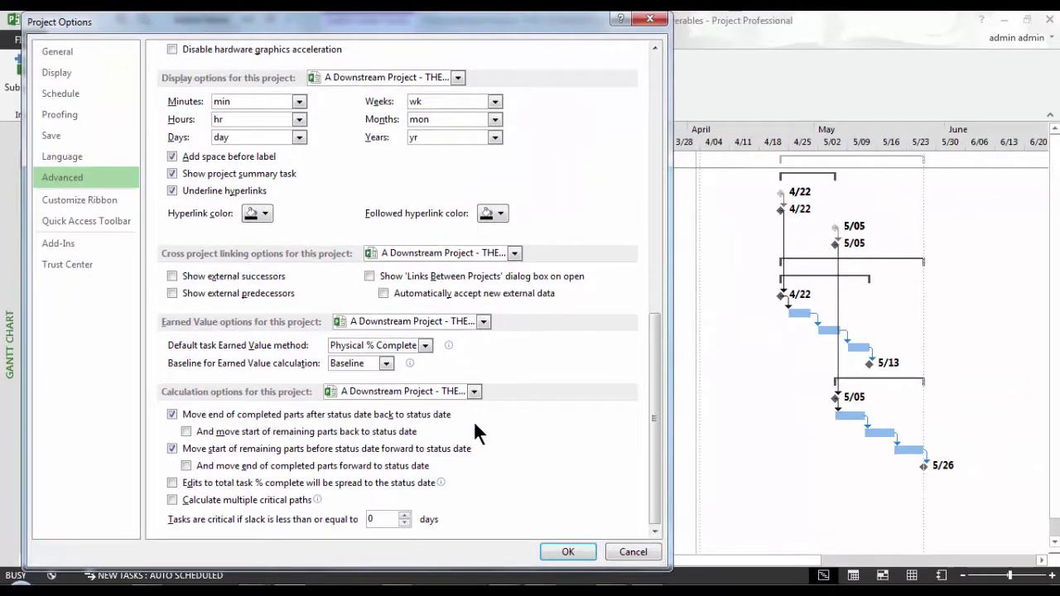
pyautogui.click(567, 552)
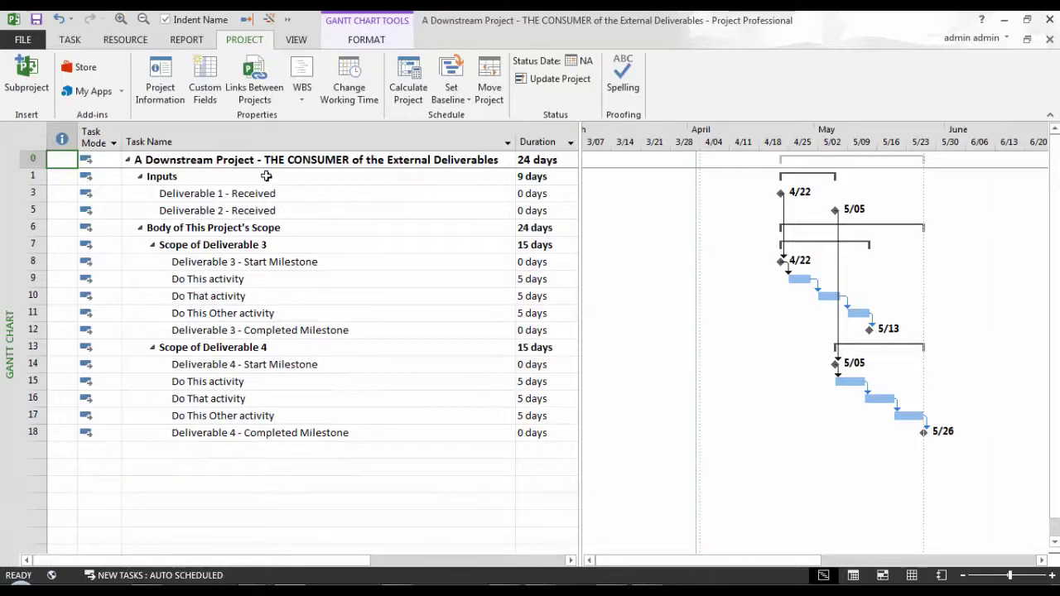
# - Save the downstream project
pyautogui.click(37, 20)
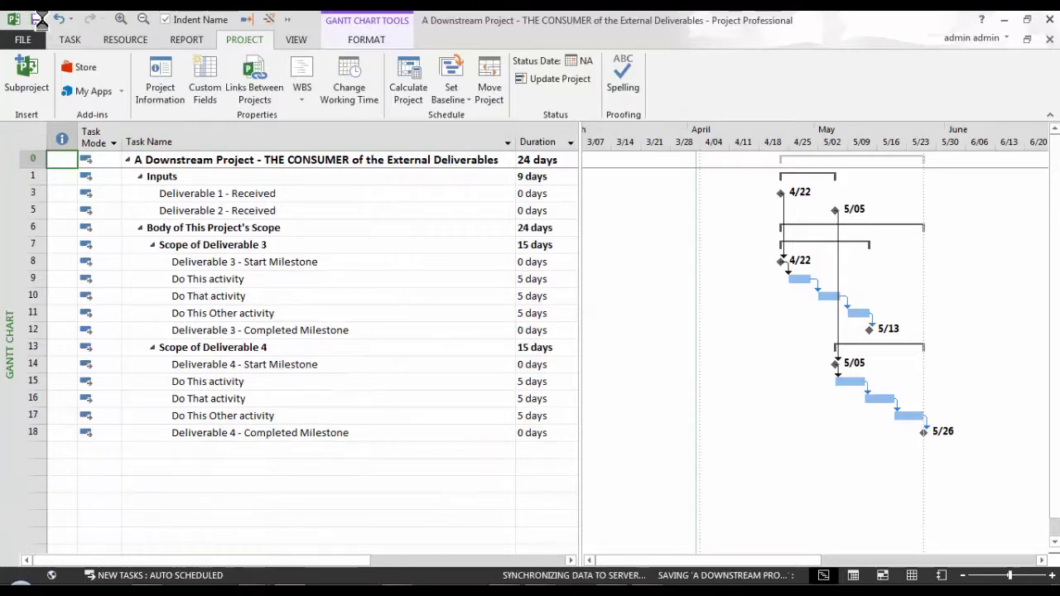
# - Close the downstream project and check it in
pyautogui.click(38, 38)
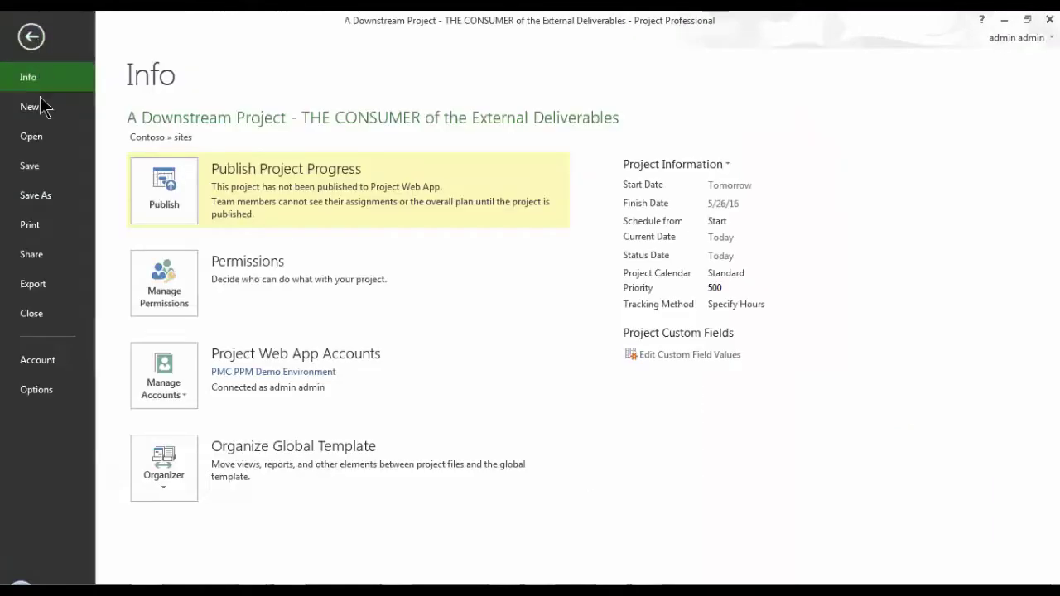
pyautogui.click(52, 318)
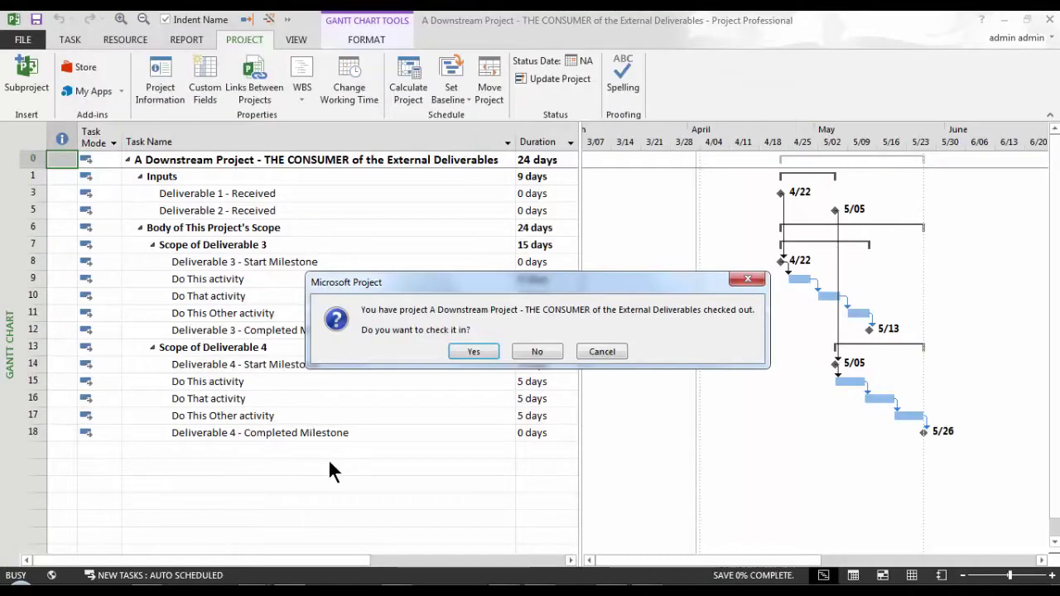
pyautogui.click(482, 352)
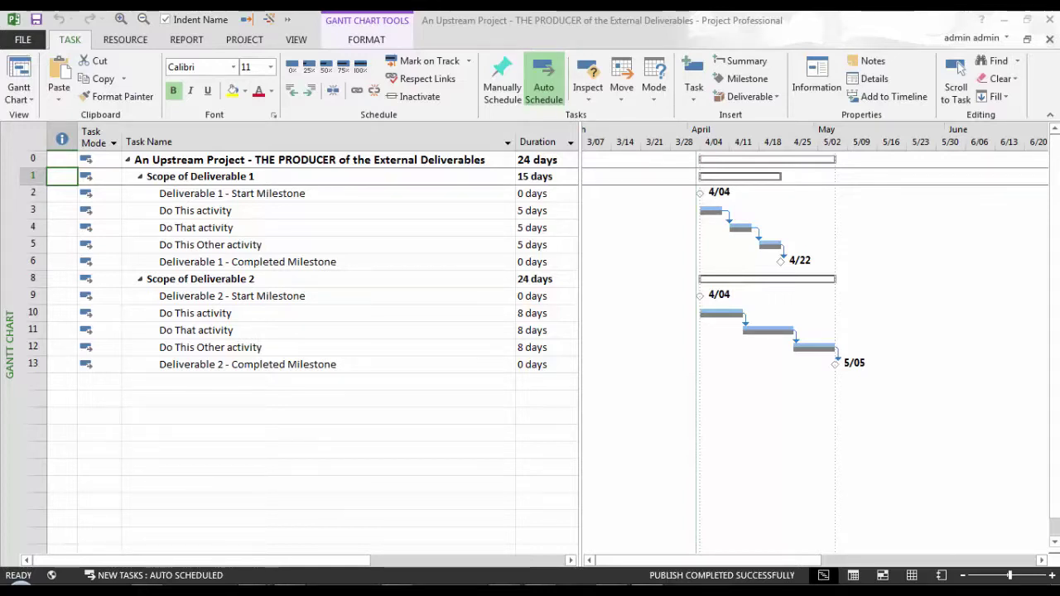
# - Create deliverables in the upstream project for the summary tasks Scope of Deliverable 1 and Scope of Deliverable 2
pyautogui.click(776, 97)
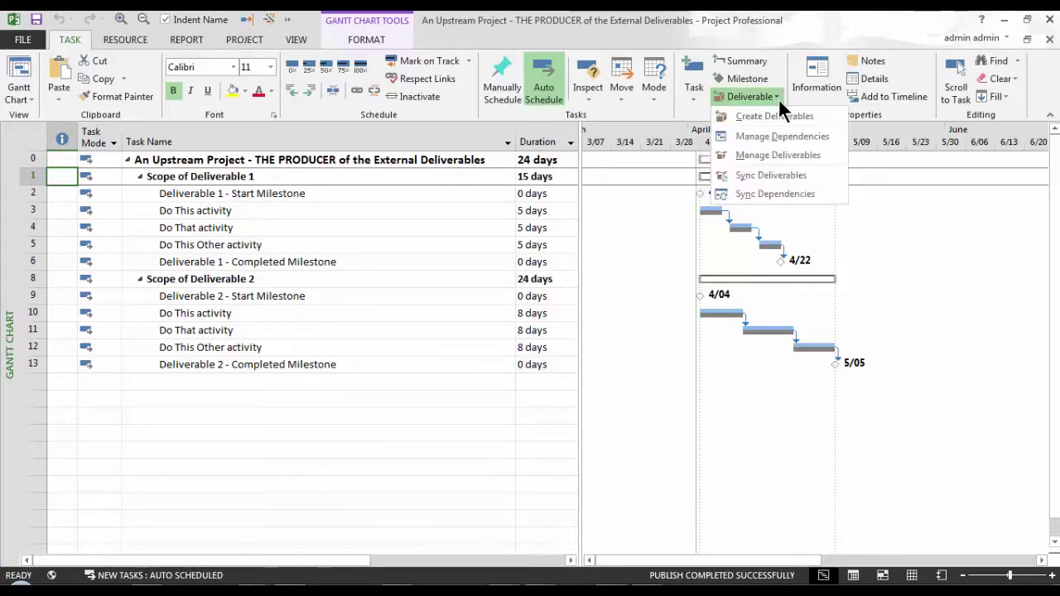
pyautogui.click(825, 118)
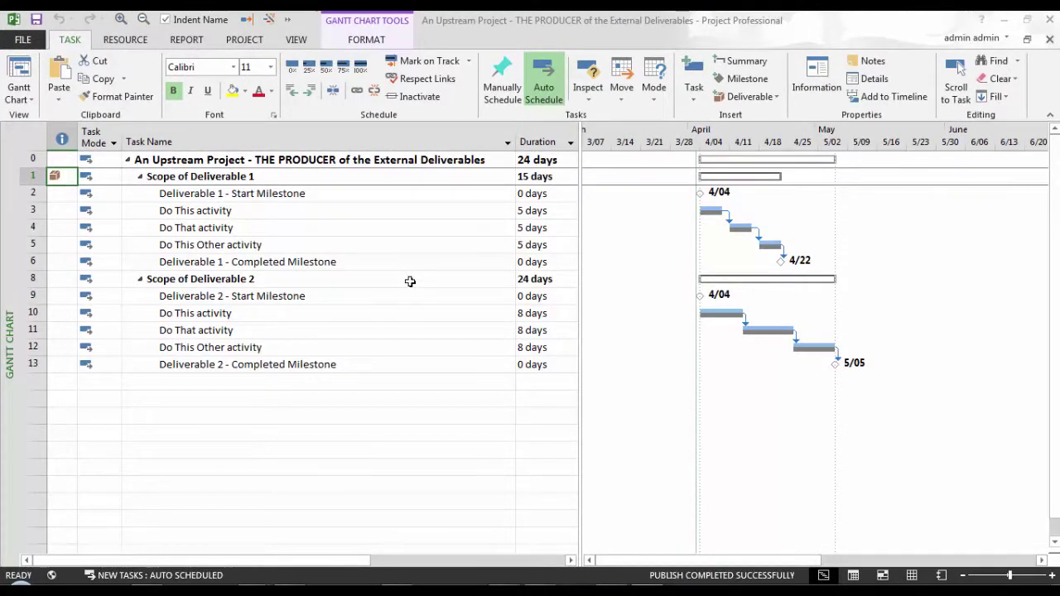
pyautogui.click(409, 282)
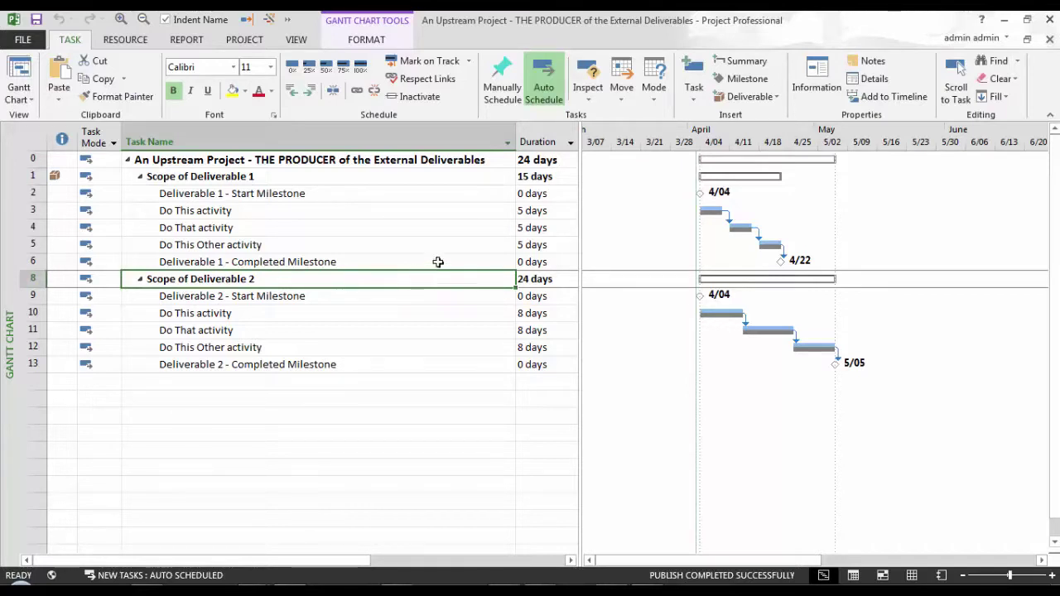
pyautogui.click(774, 98)
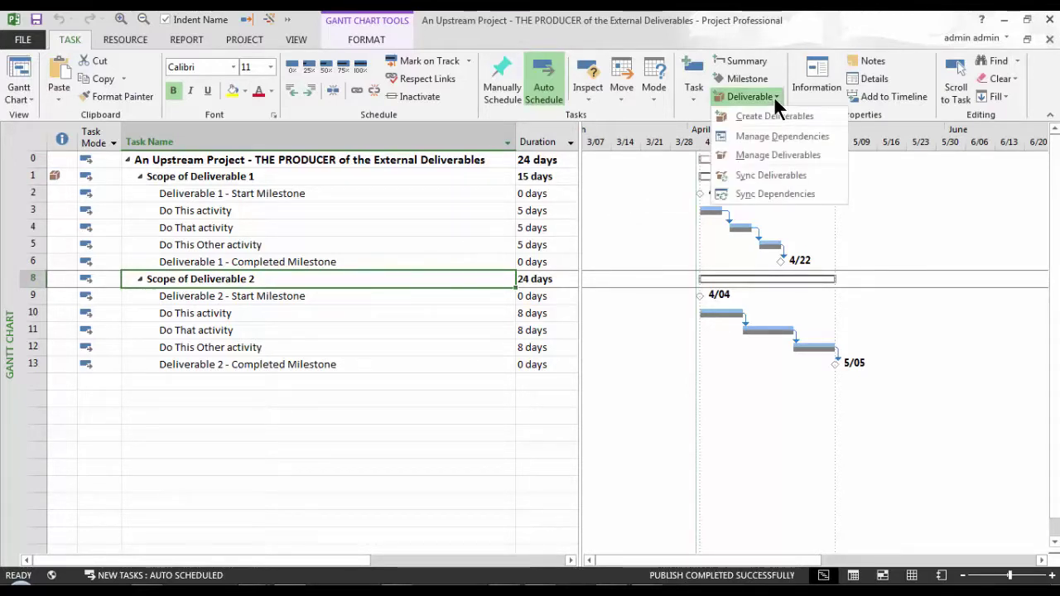
pyautogui.click(824, 113)
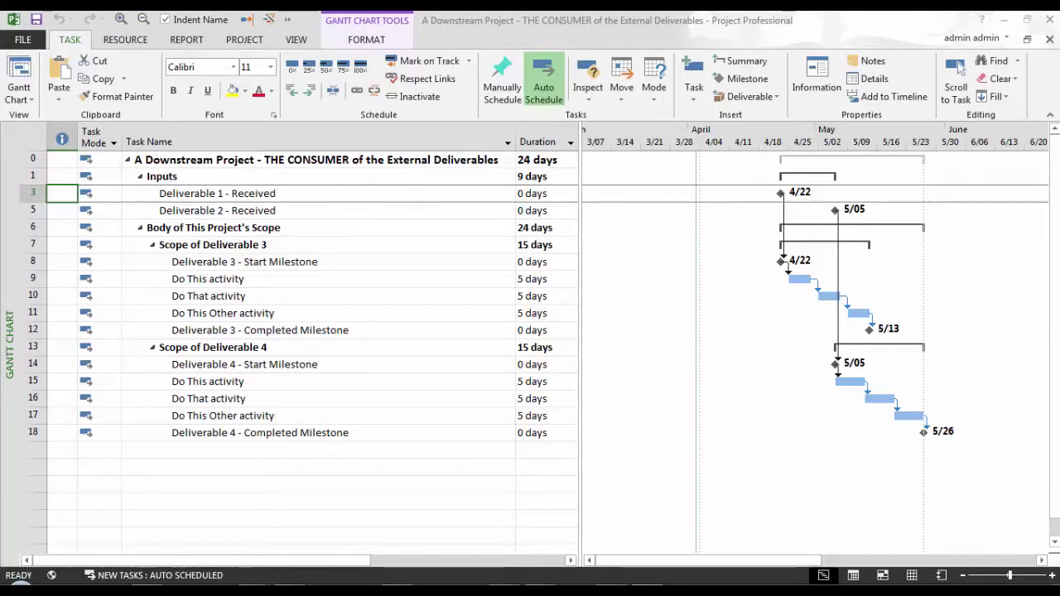
# - In the downstream project, add a dependency on the upstream project's Scope of Deliverable 1 and link it to Deliverable 1 - Received
pyautogui.click(776, 97)
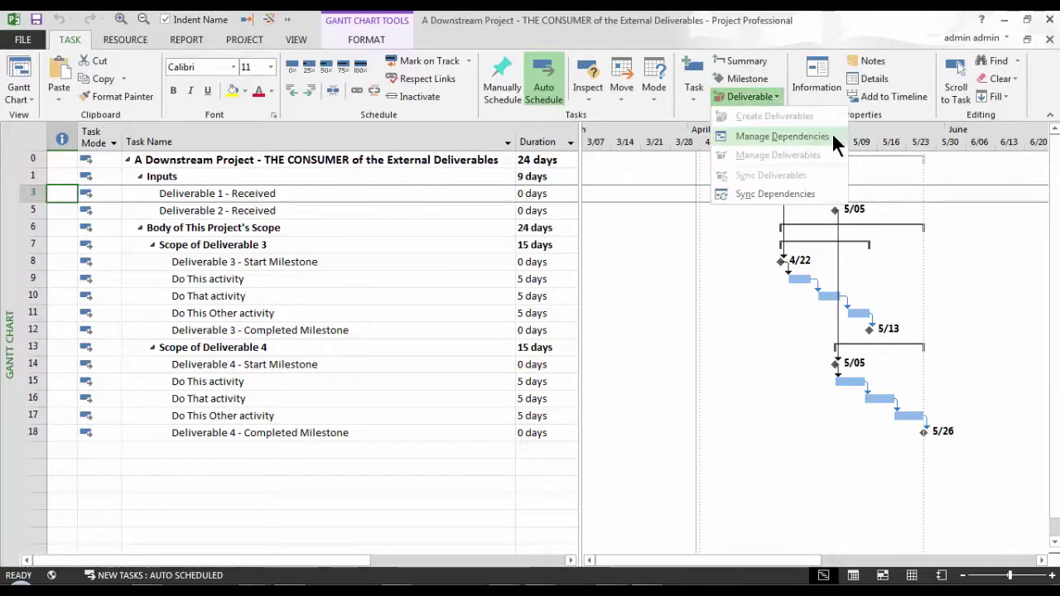
pyautogui.click(782, 136)
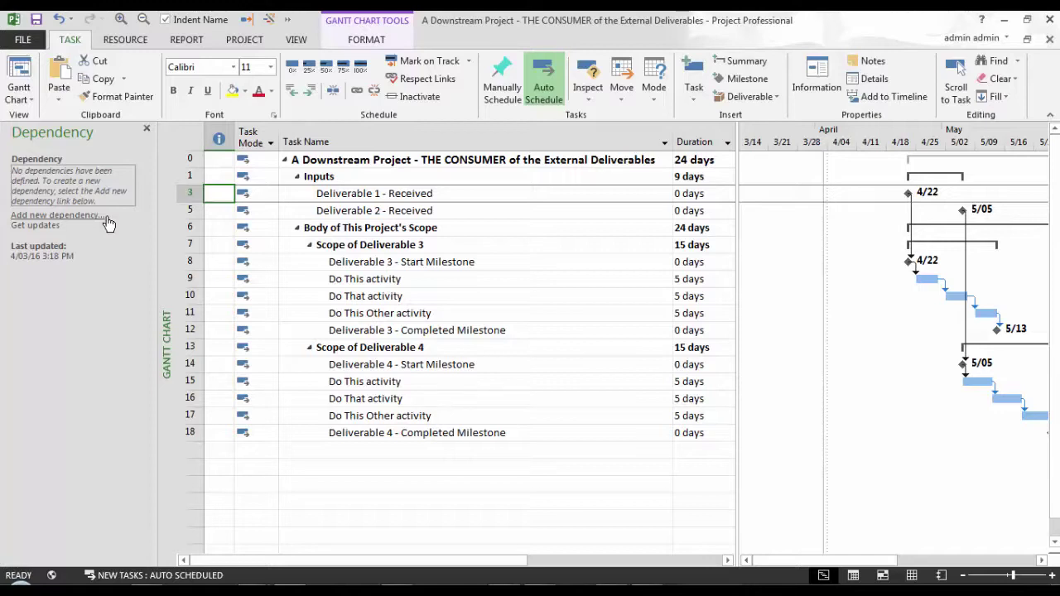
pyautogui.click(106, 218)
pyautogui.click(126, 191)
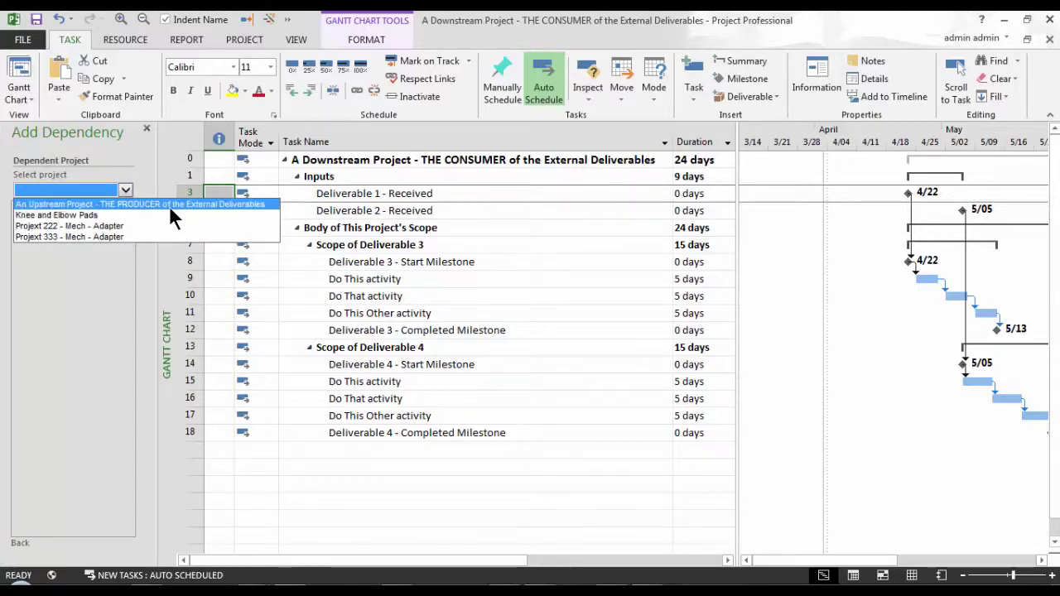
pyautogui.click(169, 206)
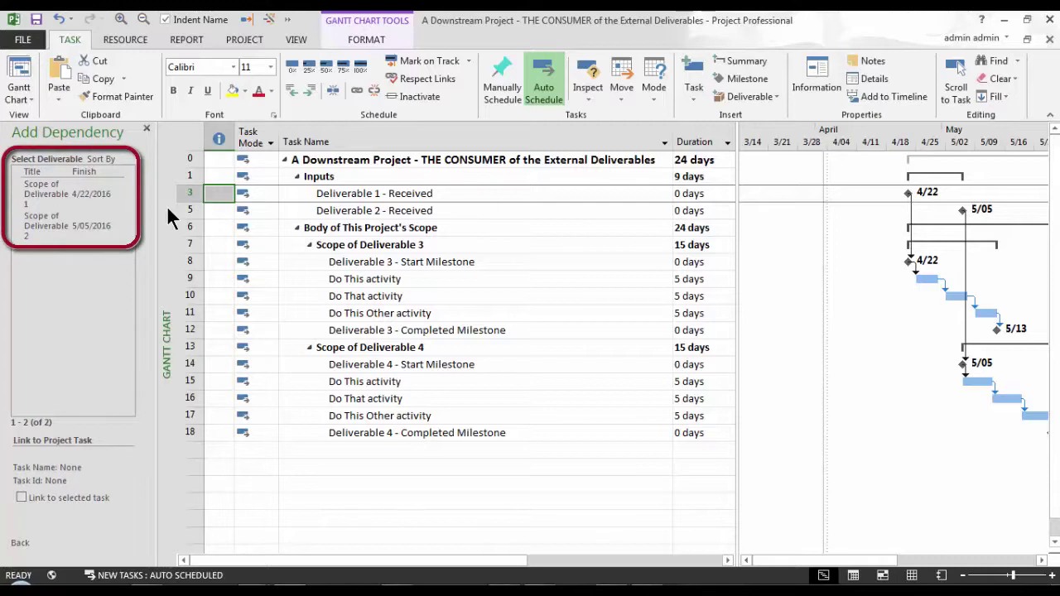
pyautogui.click(108, 194)
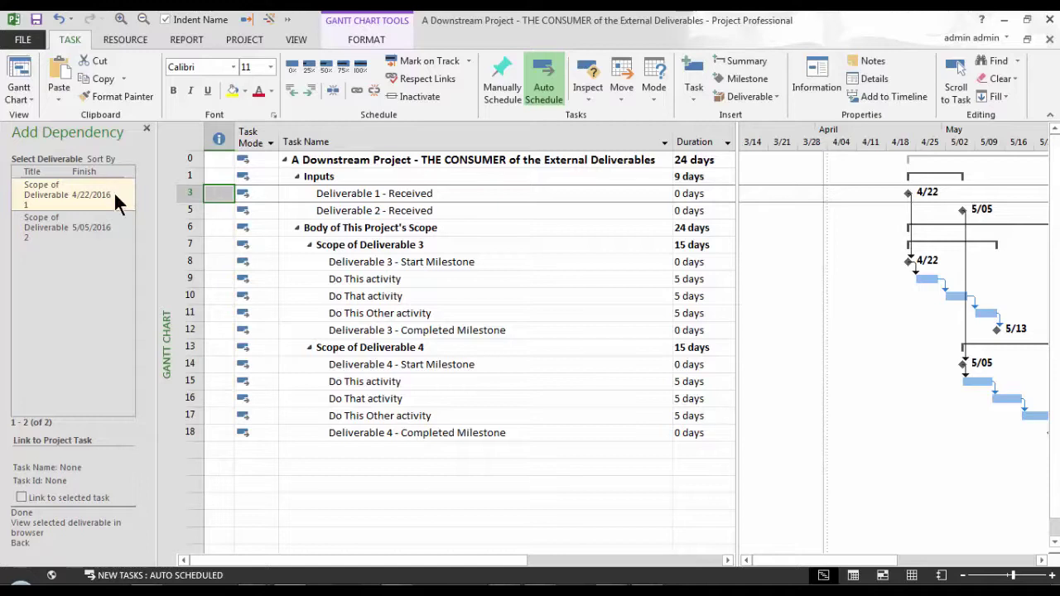
pyautogui.click(294, 193)
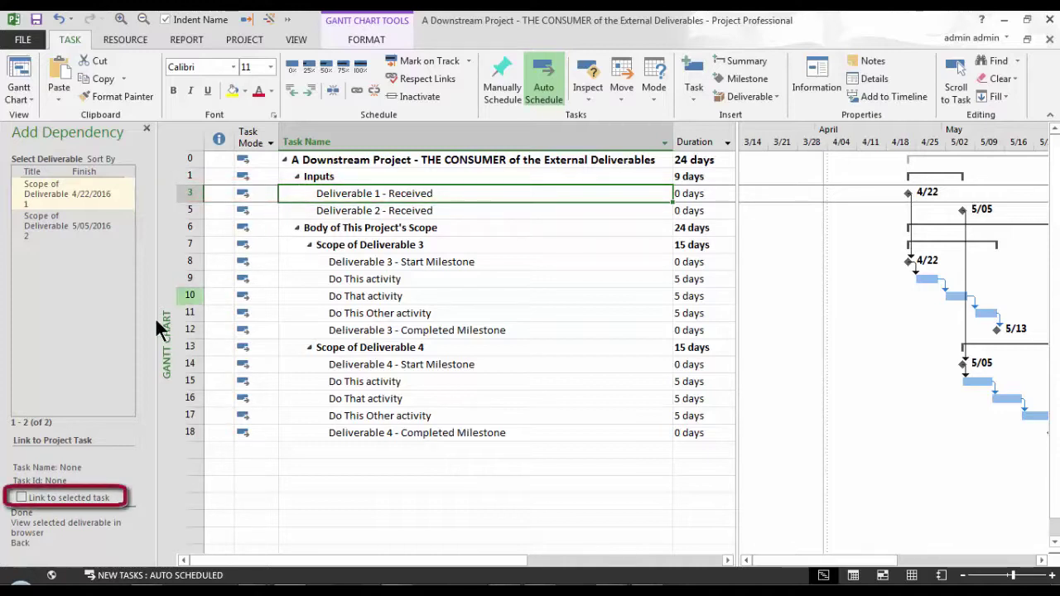
pyautogui.click(22, 498)
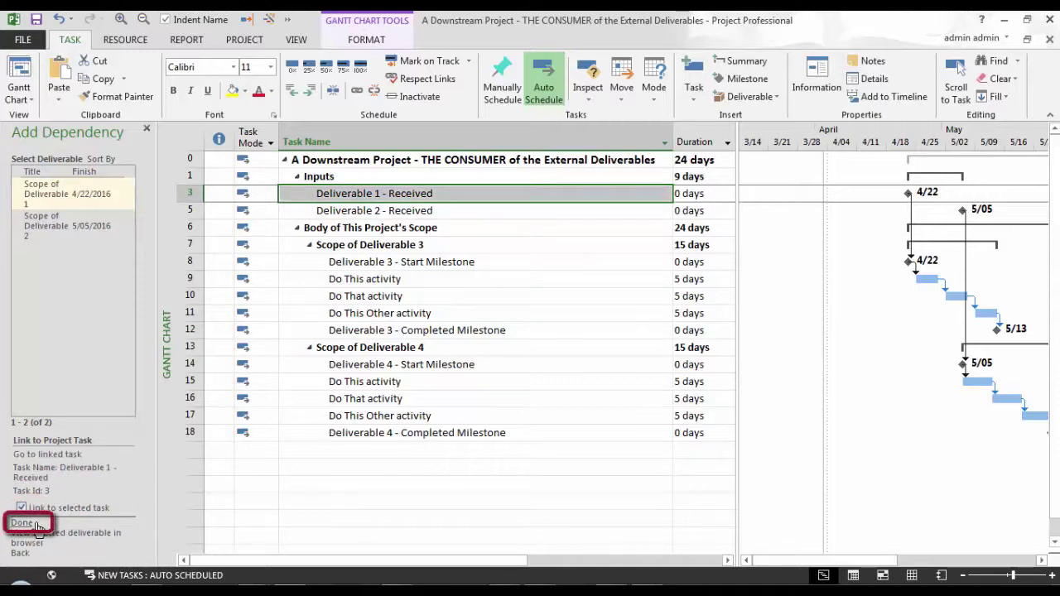
pyautogui.click(37, 525)
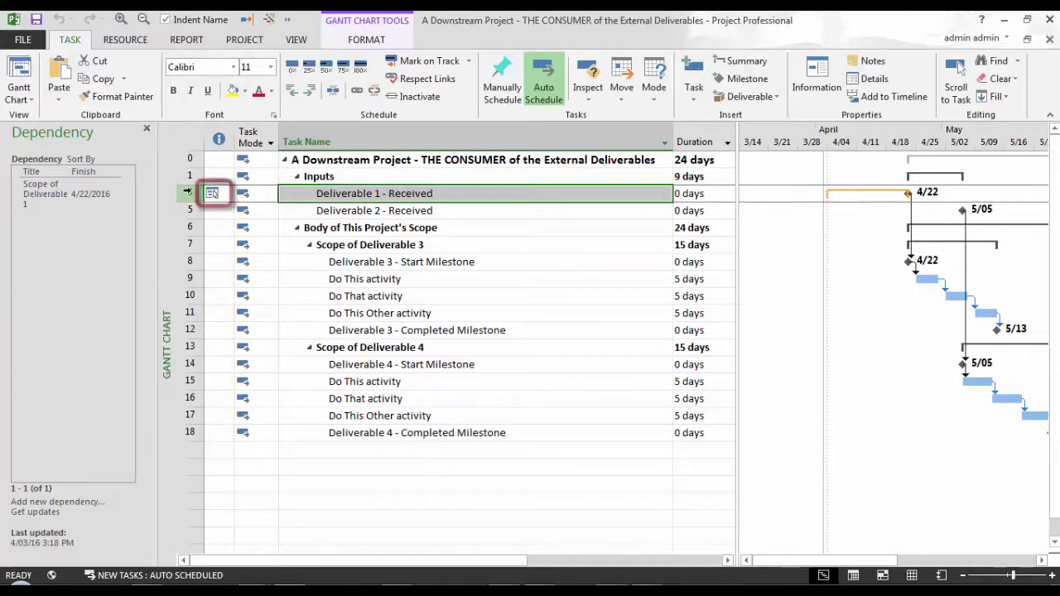
pyautogui.moveTo(217, 198)
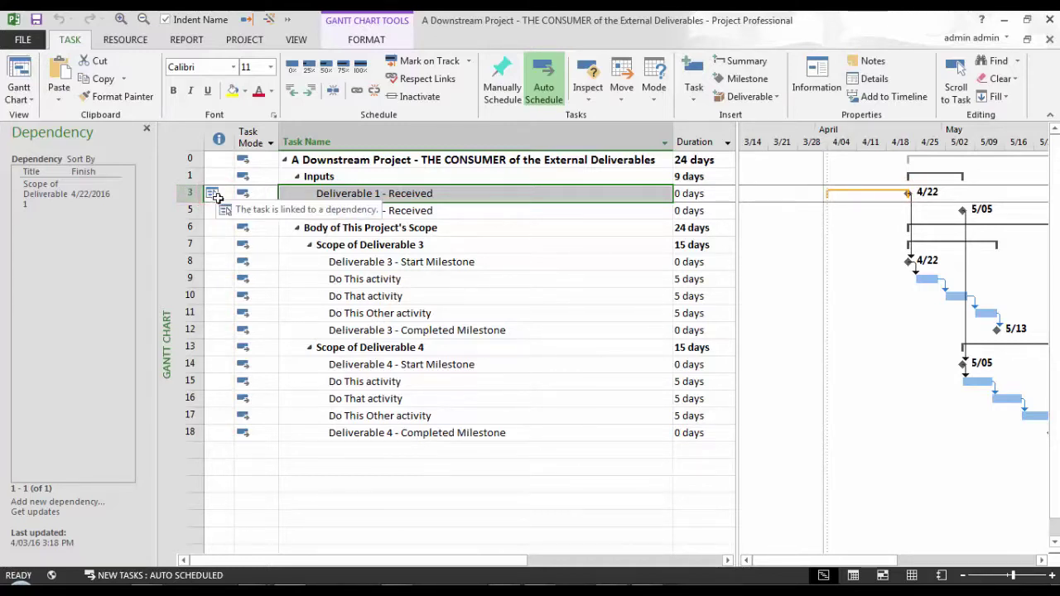
# - Add a second dependency on the upstream project's Scope of Deliverable 2 and link it to Deliverable 2 - Received
pyautogui.click(100, 503)
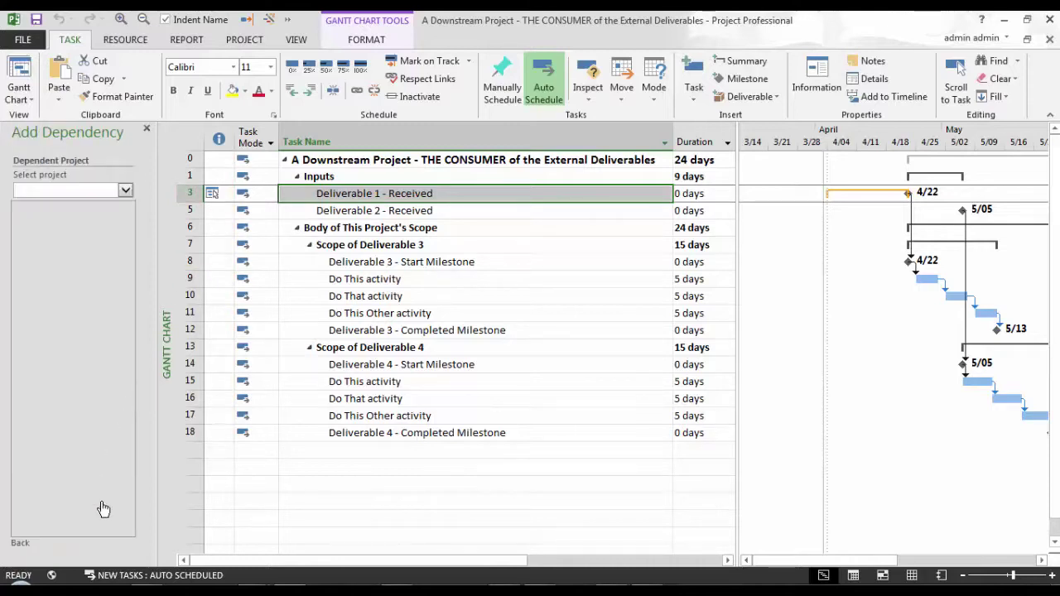
pyautogui.click(125, 192)
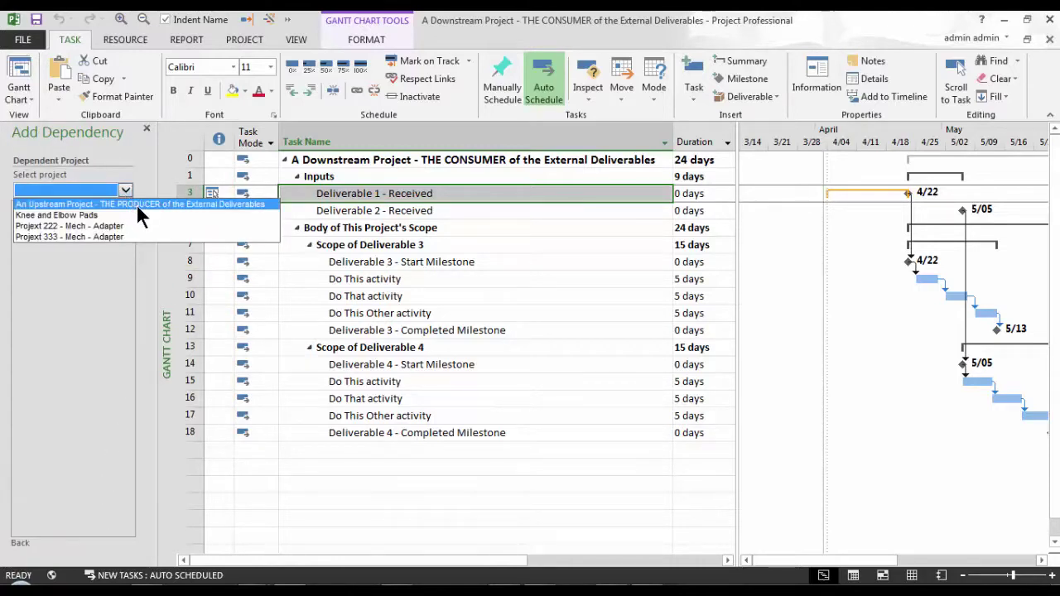
pyautogui.click(138, 205)
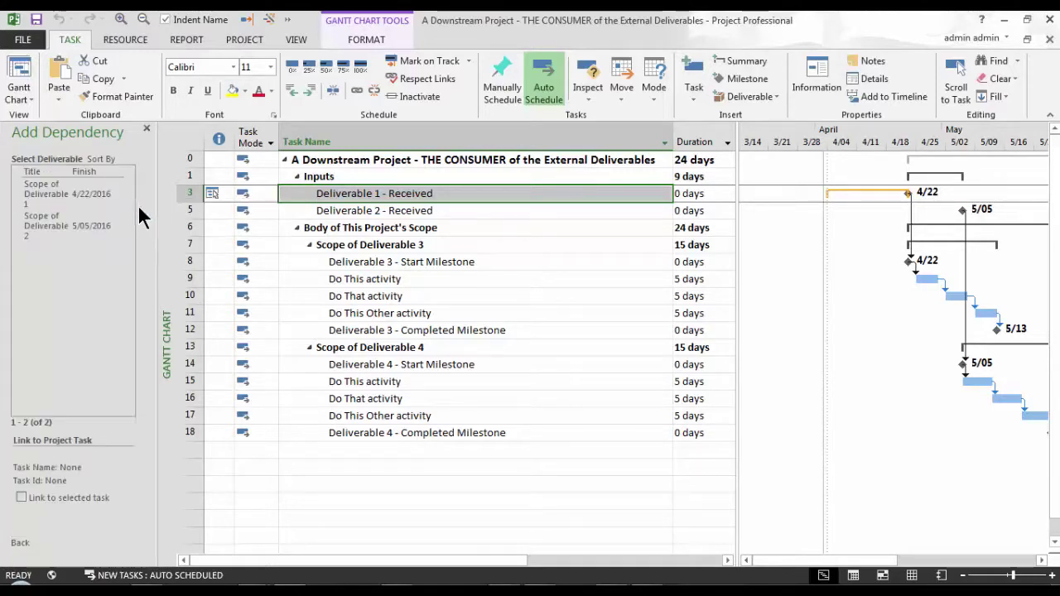
pyautogui.click(125, 222)
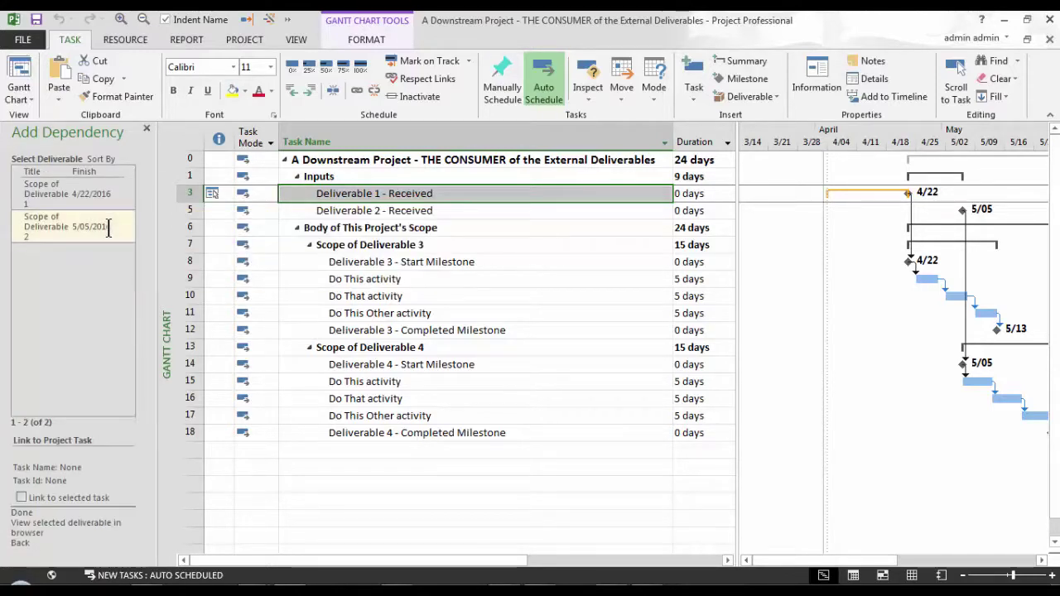
pyautogui.click(310, 211)
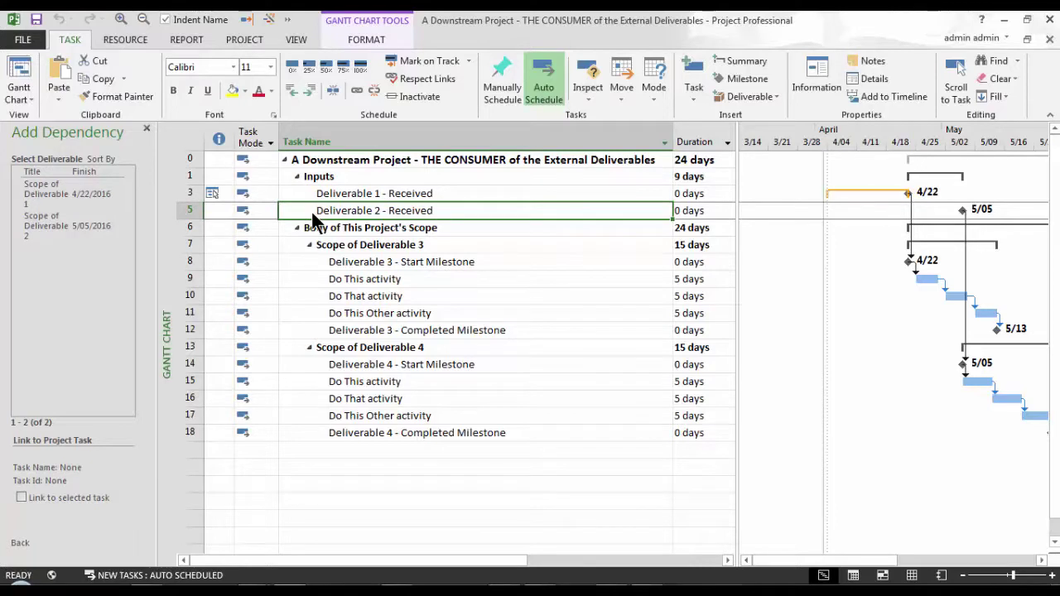
pyautogui.click(117, 229)
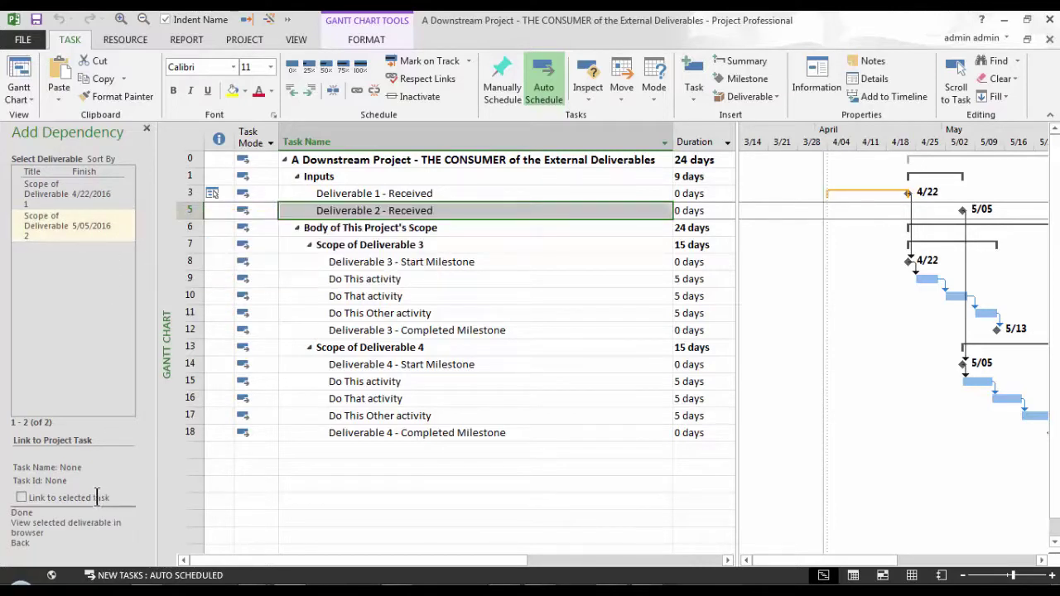
pyautogui.click(33, 498)
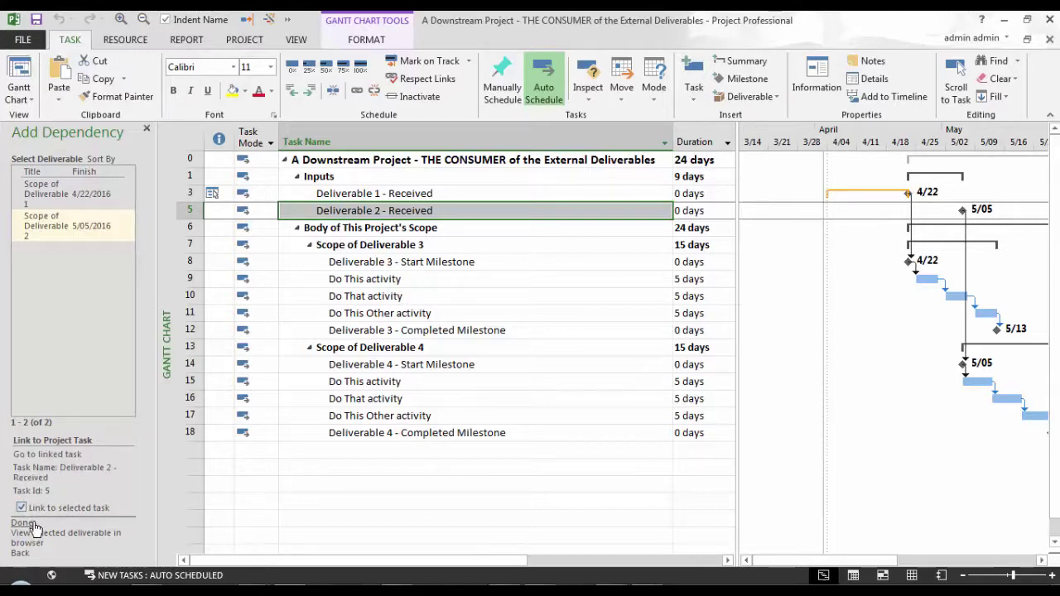
pyautogui.click(23, 524)
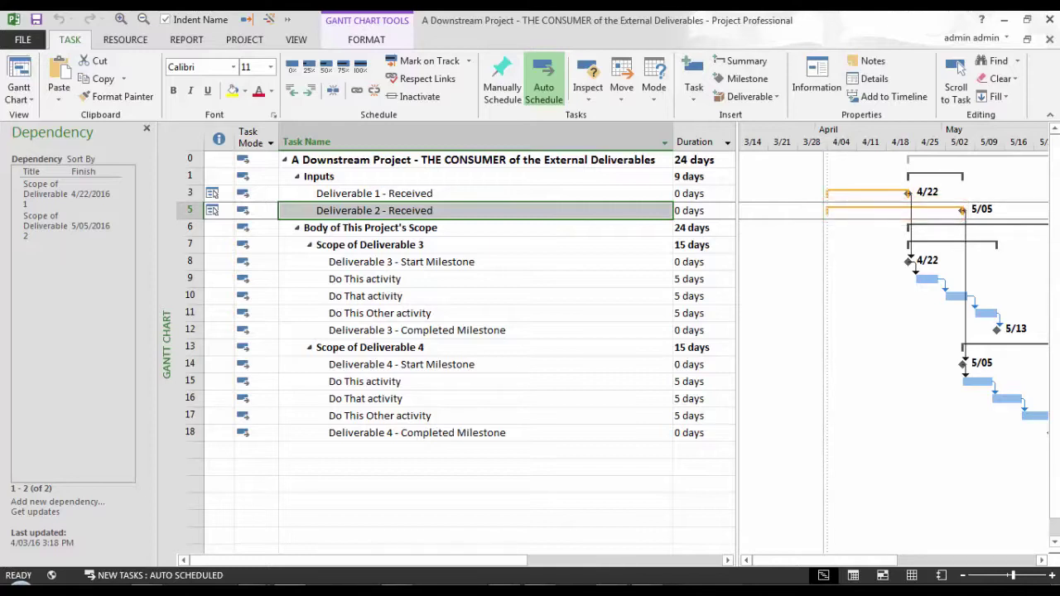
pyautogui.click(213, 211)
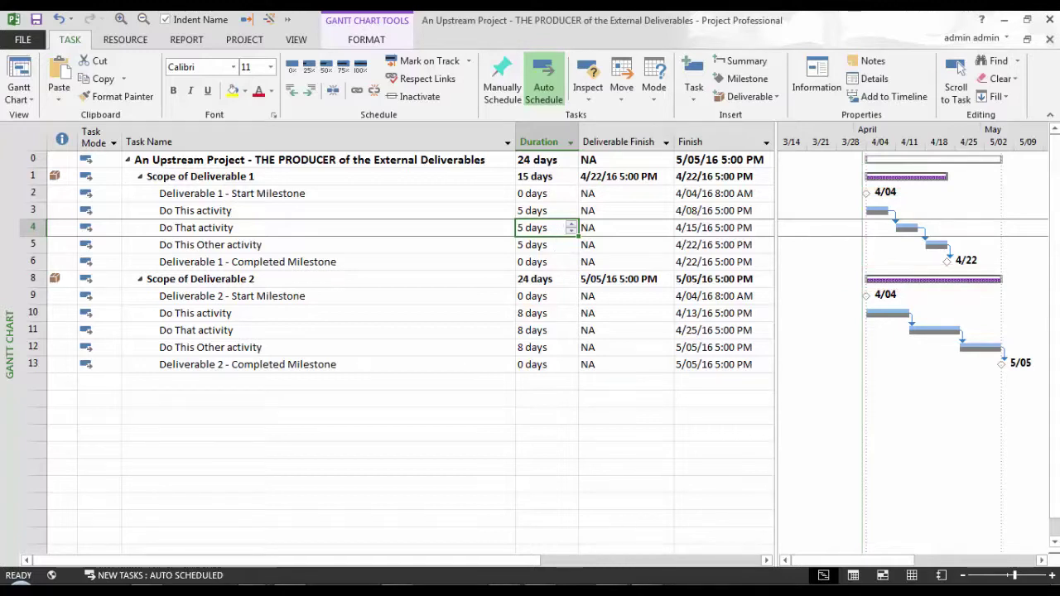
# - In the upstream project, set the duration of Deliverable 1's Do That activity to 15 days and sync the Scope of Deliverable 1 deliverable
pyautogui.write('15')
pyautogui.press('Return')
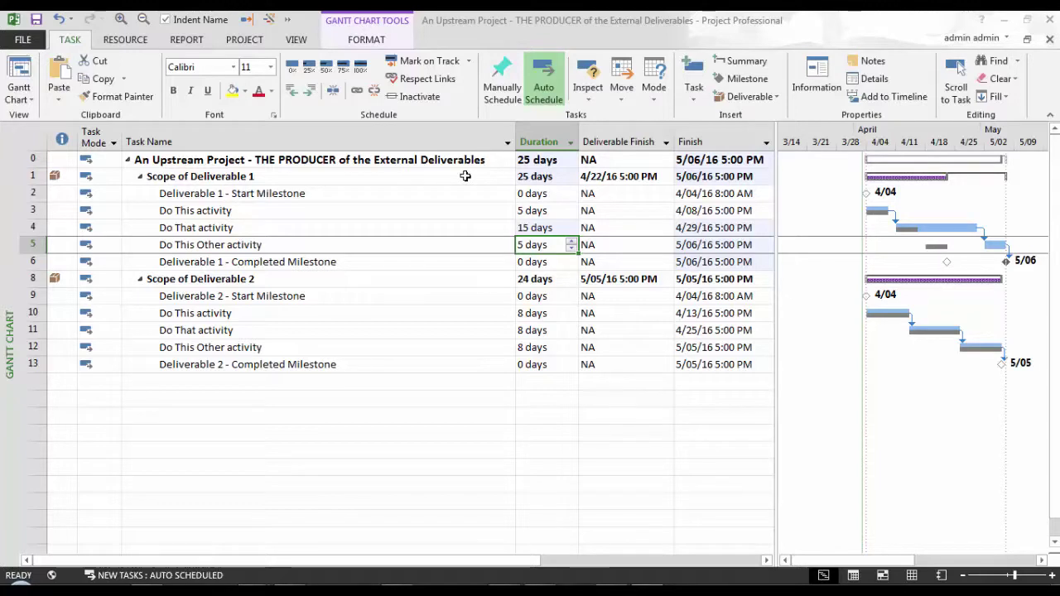
pyautogui.click(466, 175)
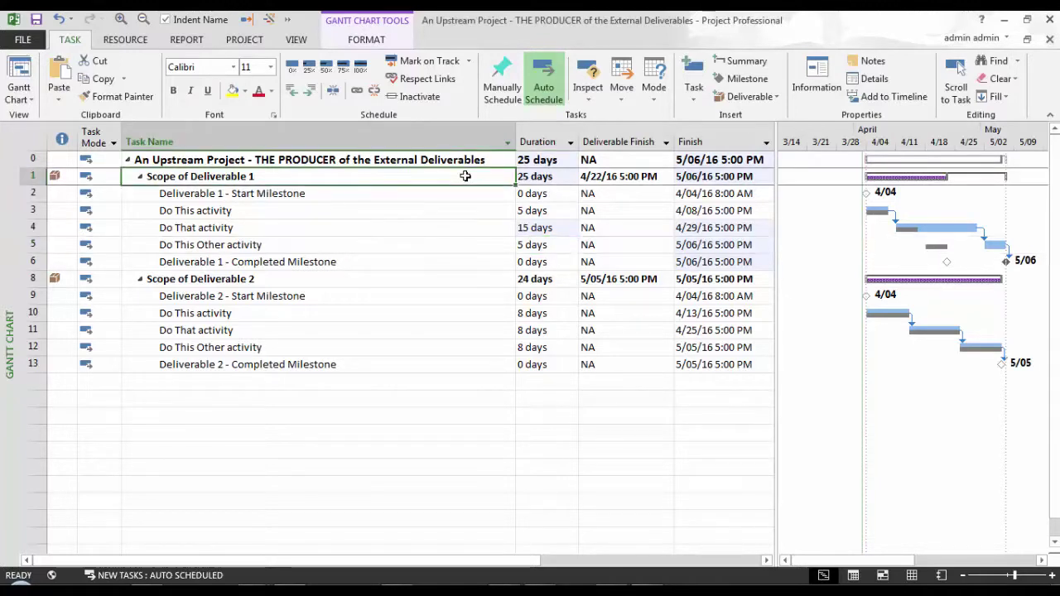
pyautogui.click(778, 96)
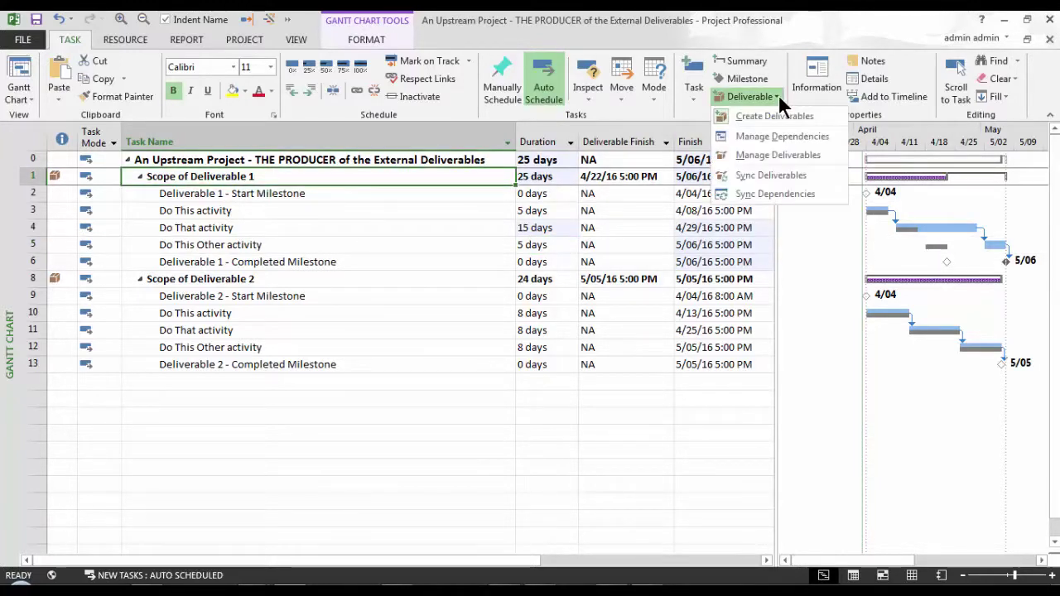
pyautogui.click(829, 175)
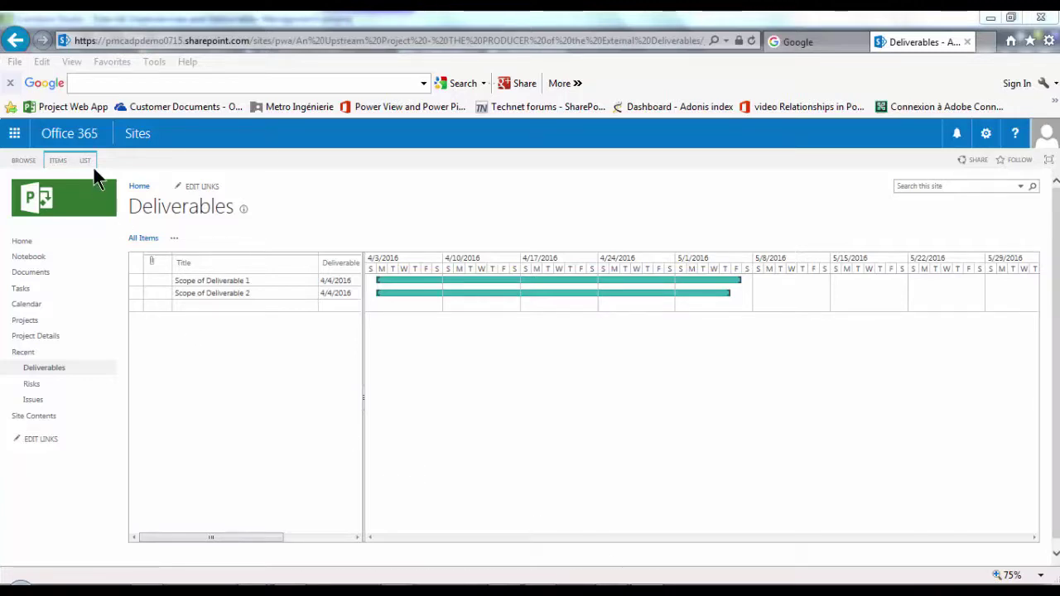
# - On the upstream project's SharePoint site, open a new alert for the Deliverables list and examine its settings
pyautogui.click(85, 157)
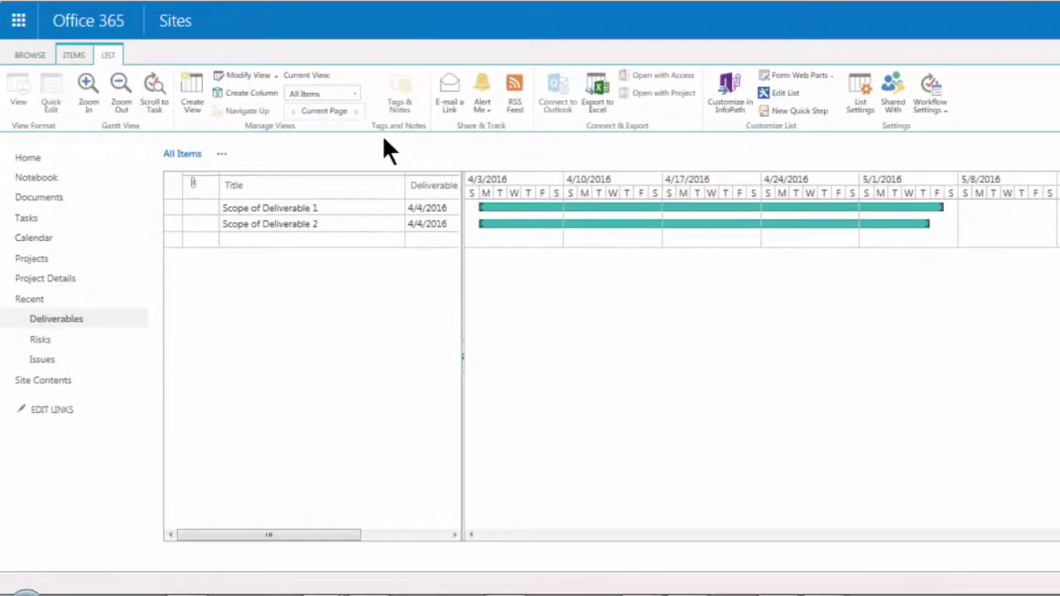
pyautogui.click(480, 110)
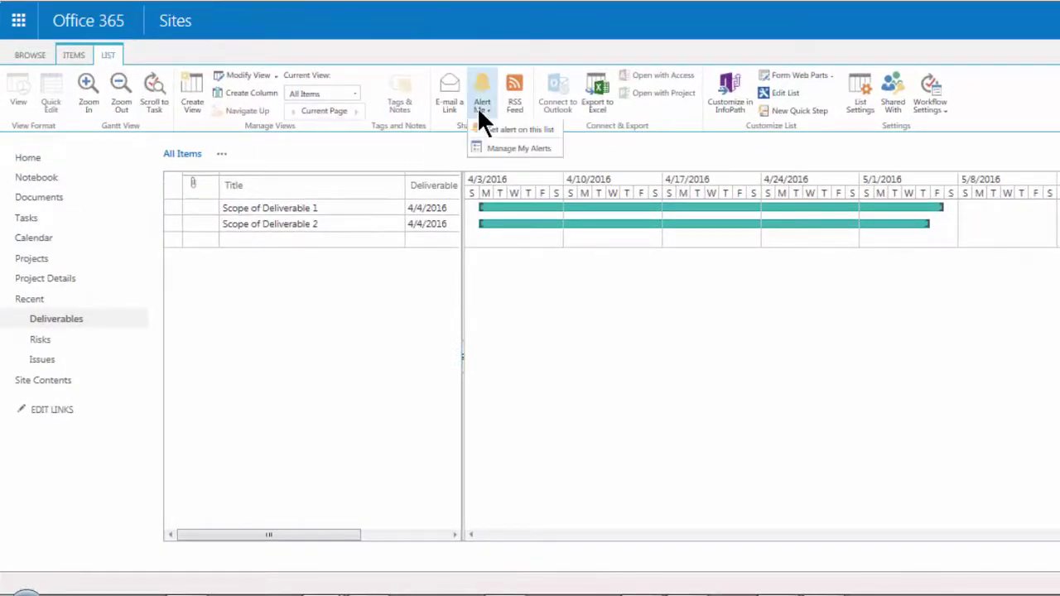
pyautogui.click(560, 132)
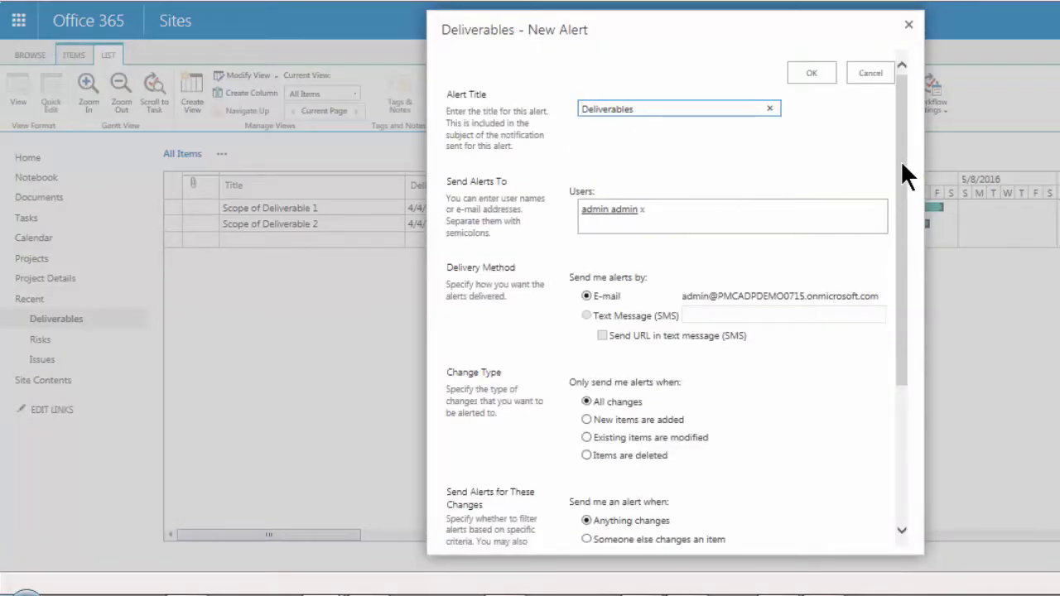
pyautogui.moveTo(902, 164); pyautogui.dragTo(895, 320)
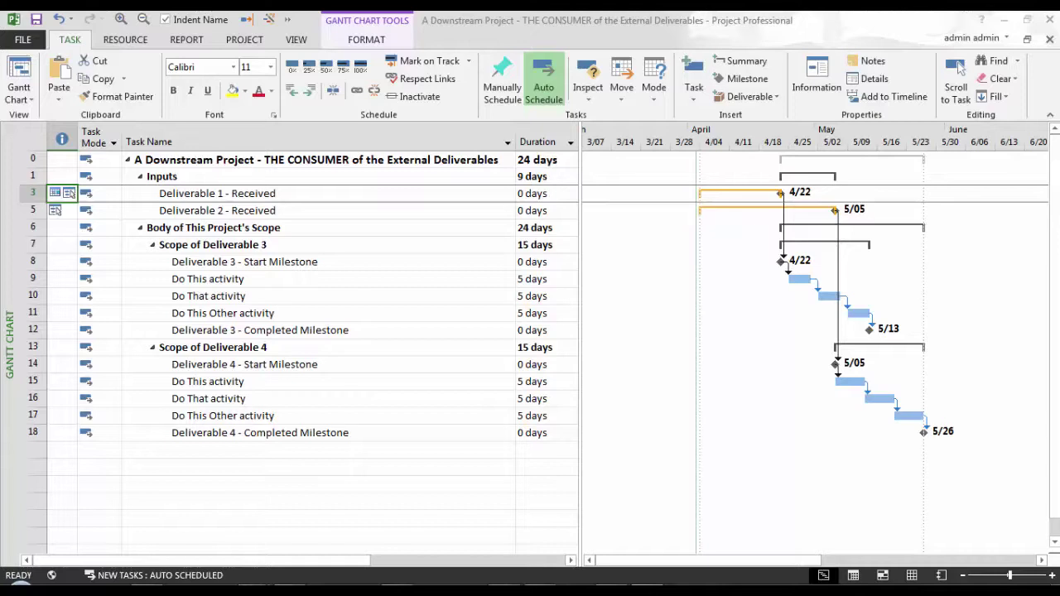
# - In the downstream project, open the dependency list and accept the server changes for the Scope of Deliverable 1 dependency
pyautogui.click(775, 95)
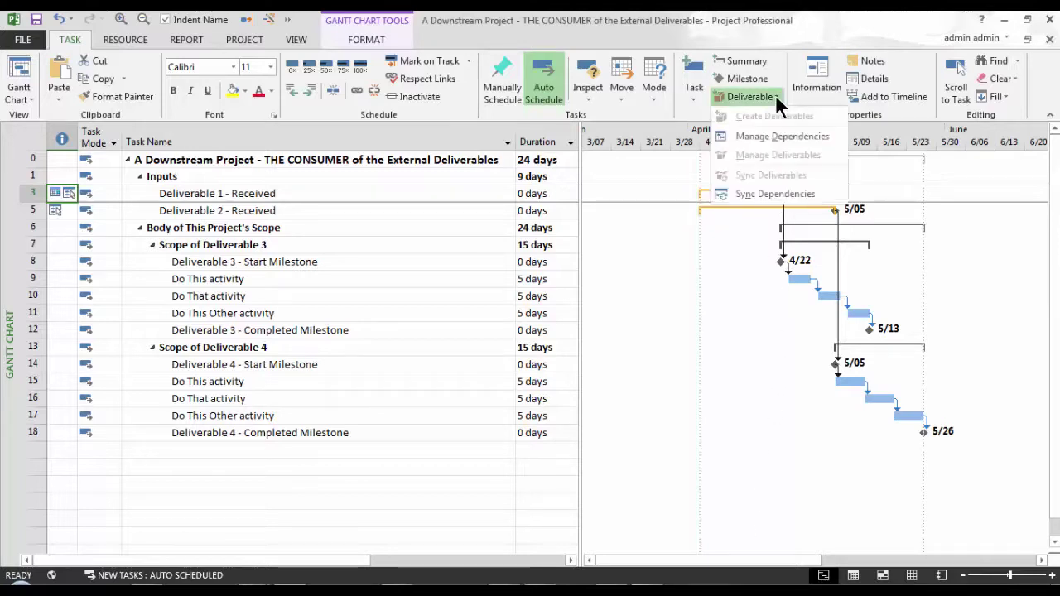
pyautogui.click(841, 132)
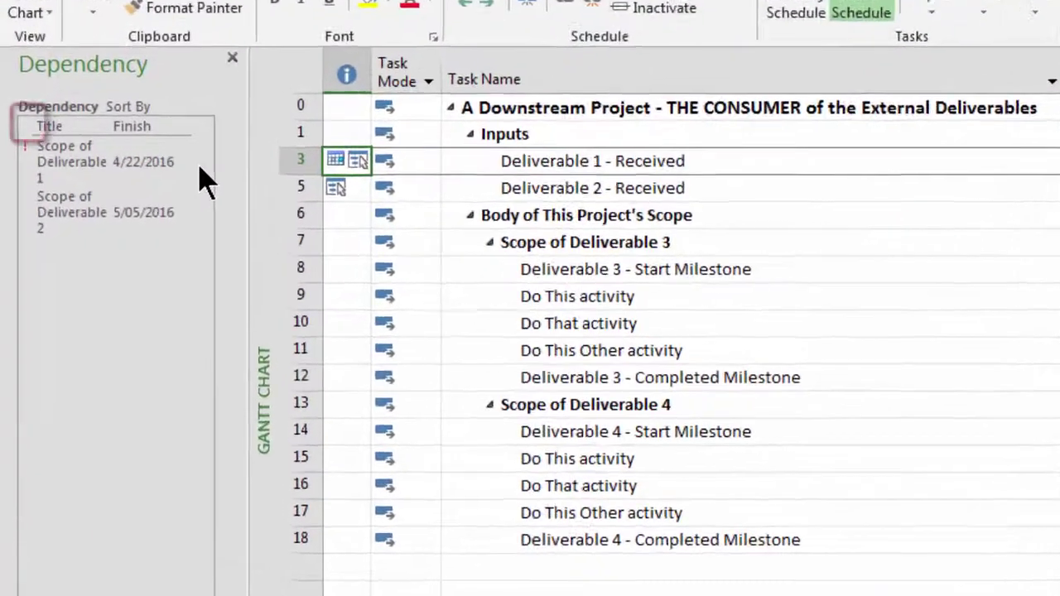
pyautogui.moveTo(126, 196)
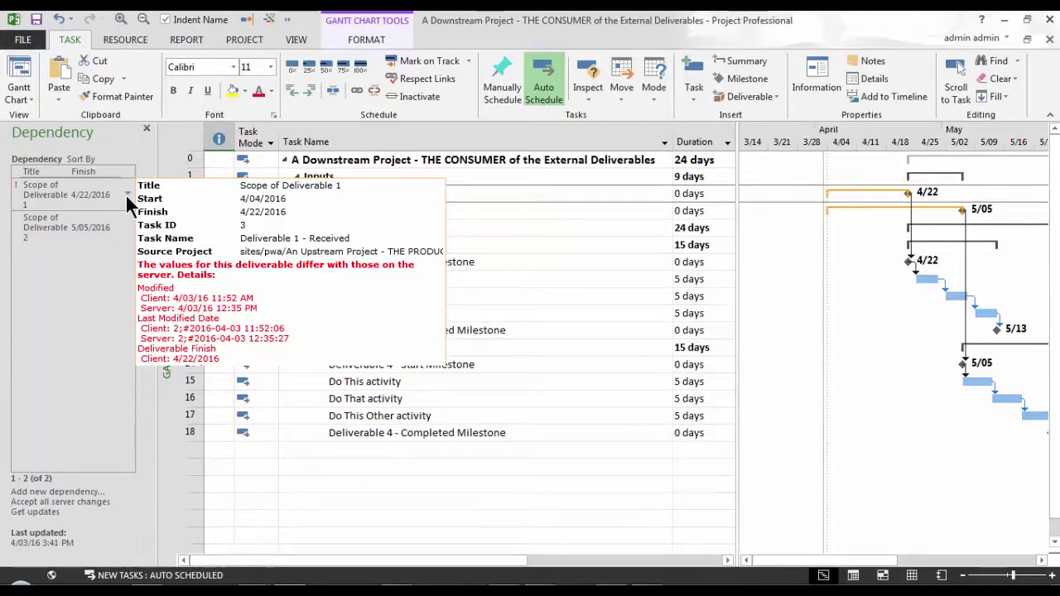
pyautogui.click(127, 196)
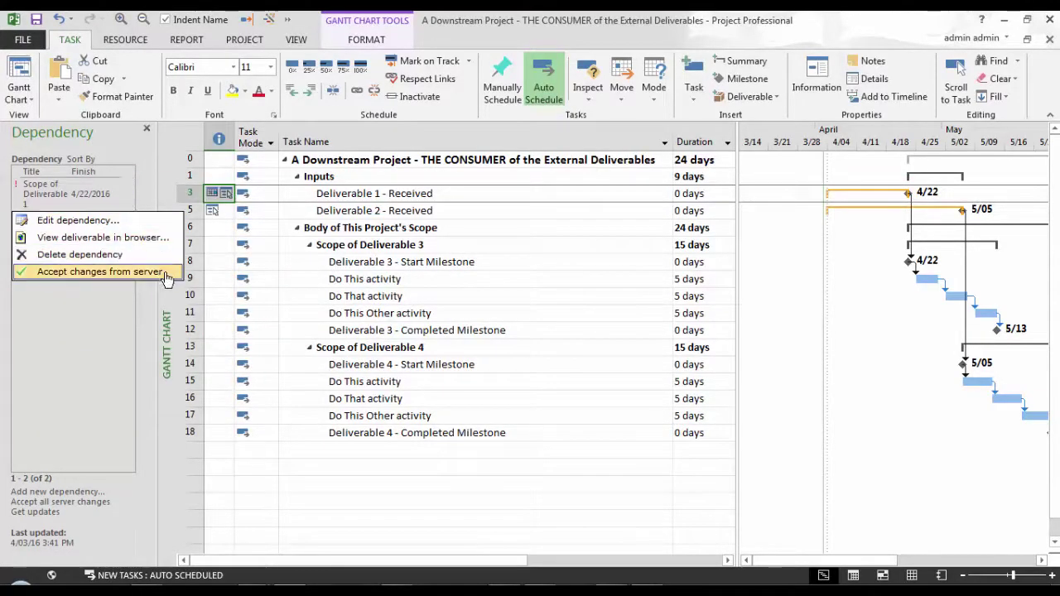
pyautogui.click(100, 272)
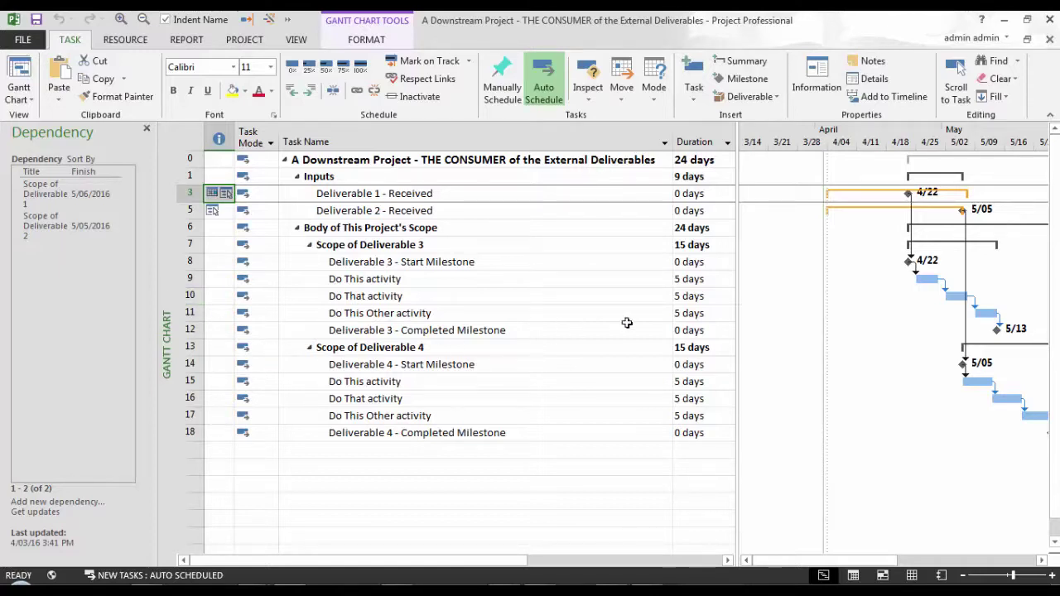
# - Move the Deliverable 1 - Received milestone to 5/06 on the Gantt chart and zoom the timescale to the entire project
pyautogui.moveTo(907, 193); pyautogui.dragTo(966, 193)
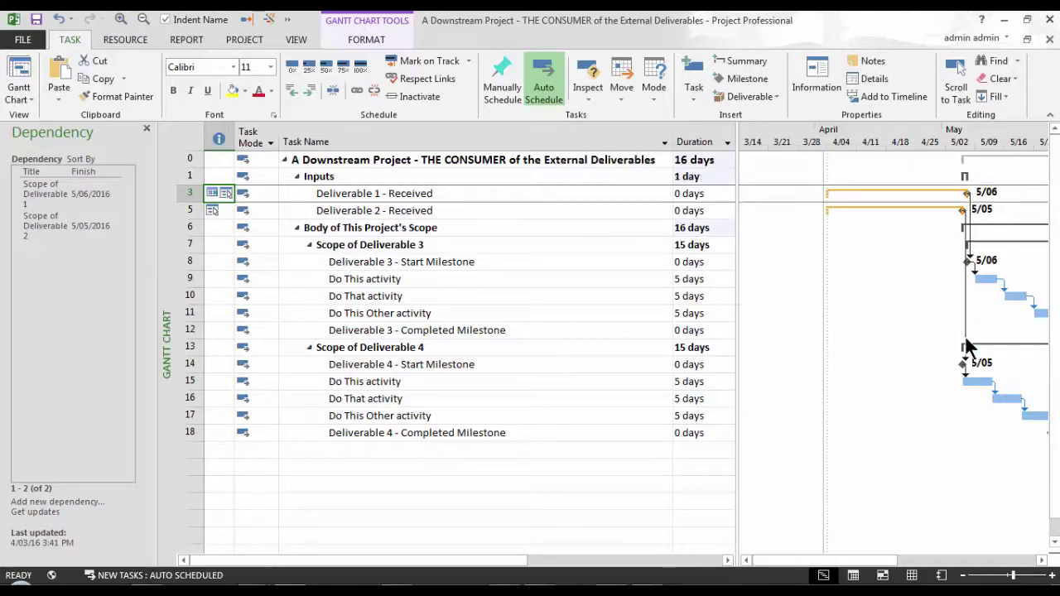
pyautogui.rightClick(842, 133)
pyautogui.click(883, 166)
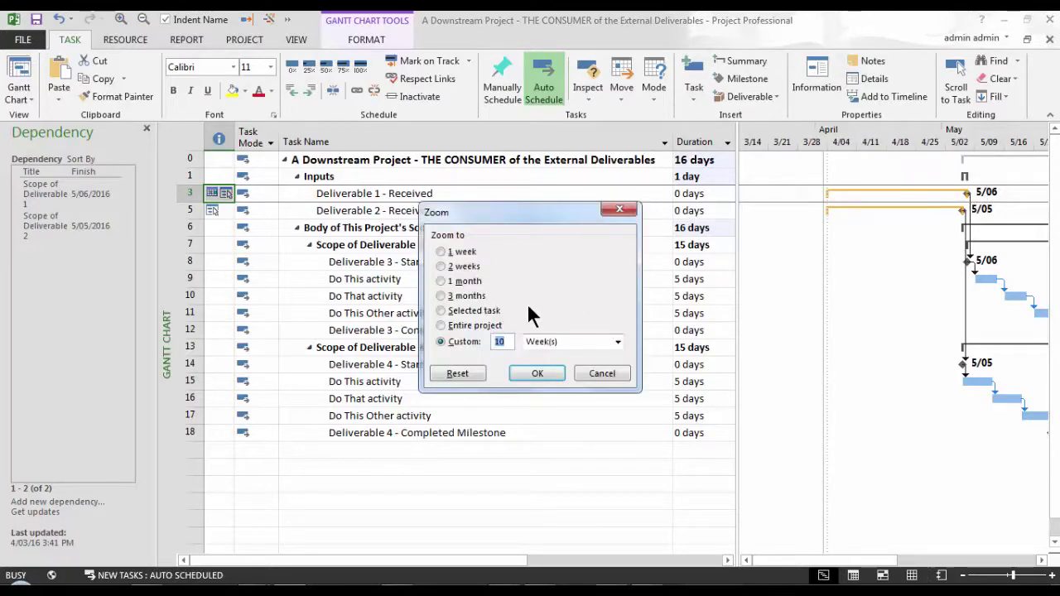
pyautogui.click(499, 326)
pyautogui.click(524, 369)
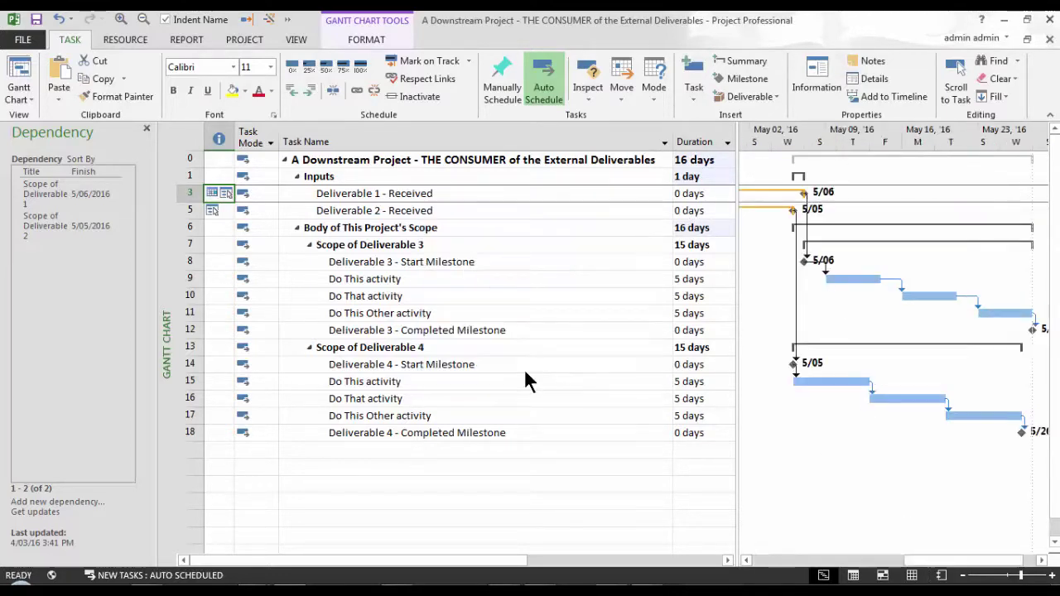
# - Review the links between projects and accept the date differences for Deliverable 1 - Received's external predecessor, closing the dialog
pyautogui.click(222, 39)
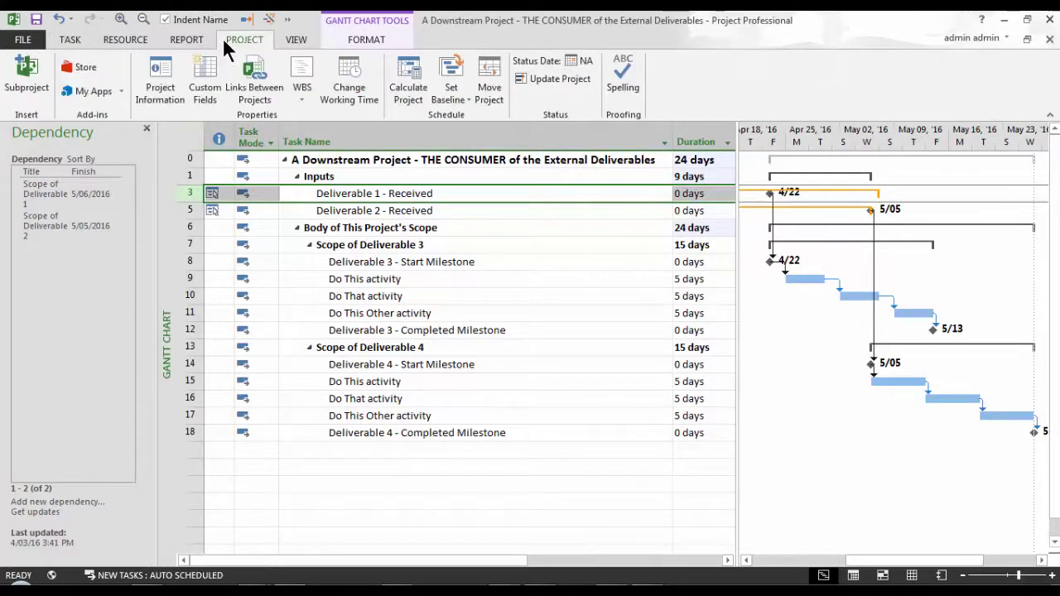
pyautogui.click(277, 99)
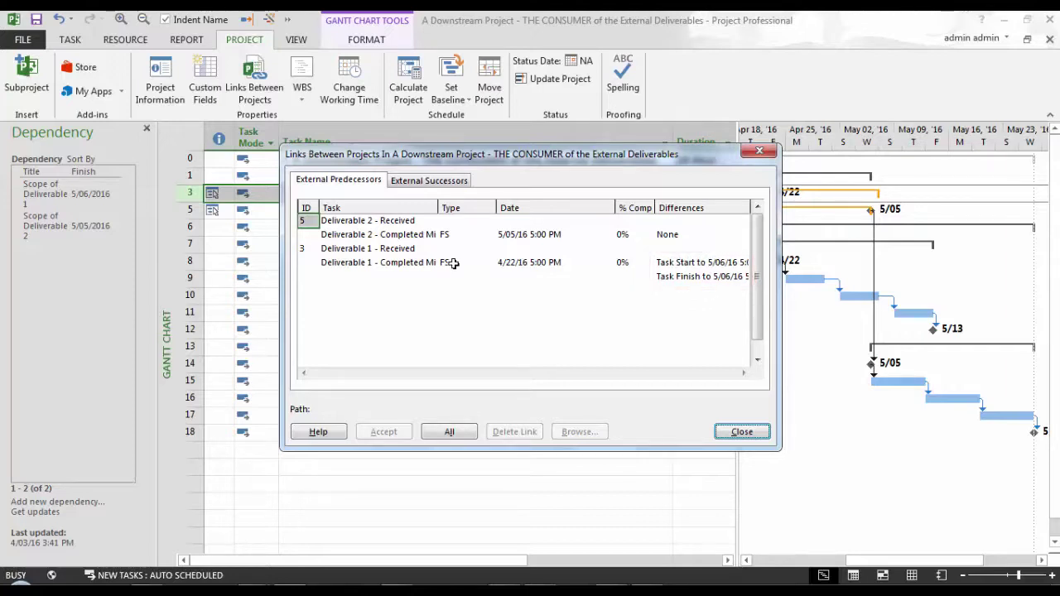
pyautogui.click(453, 262)
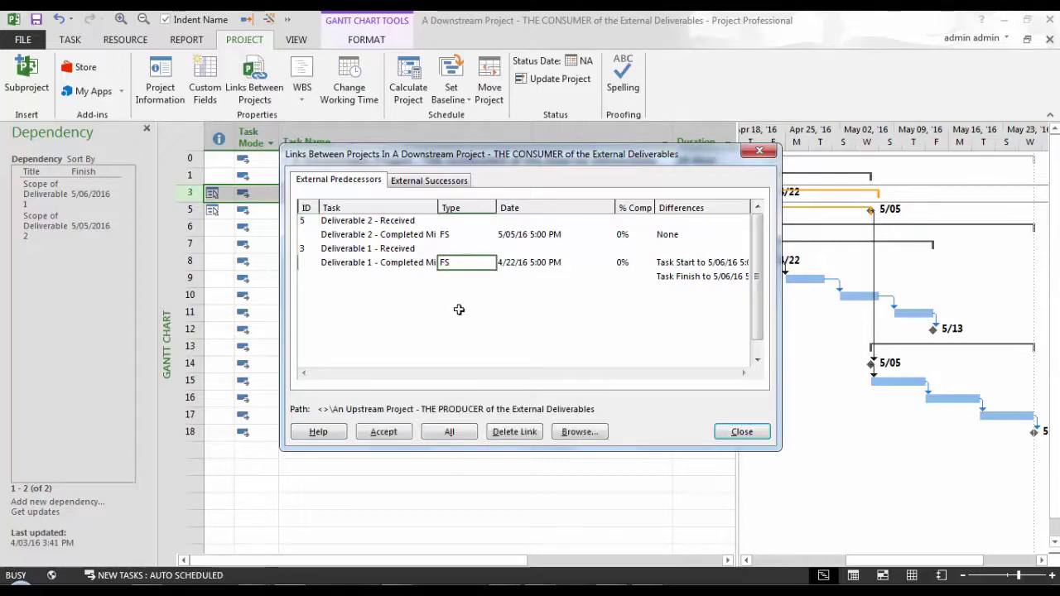
pyautogui.click(403, 431)
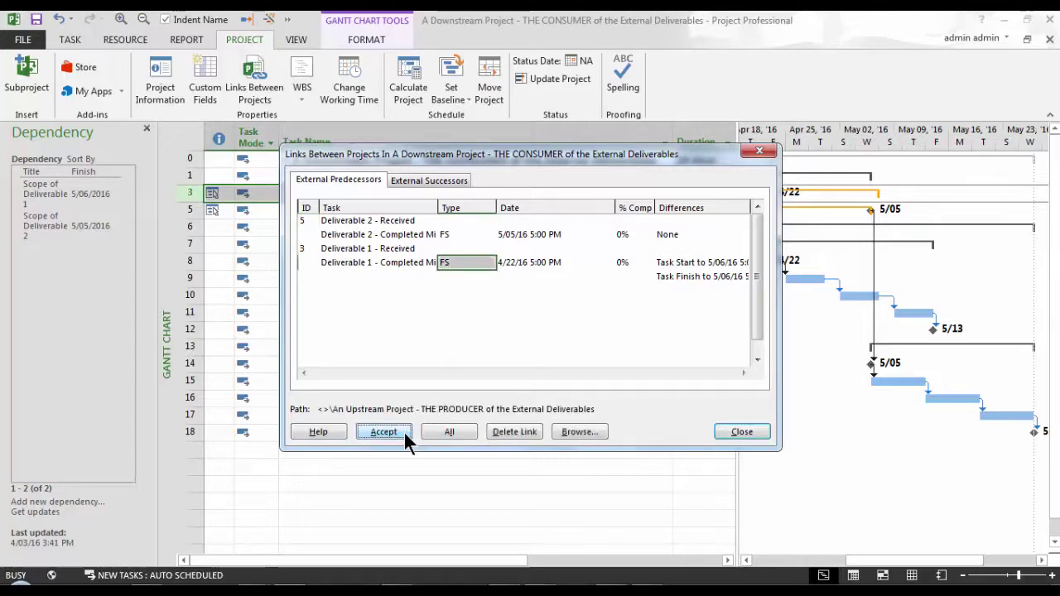
pyautogui.click(719, 429)
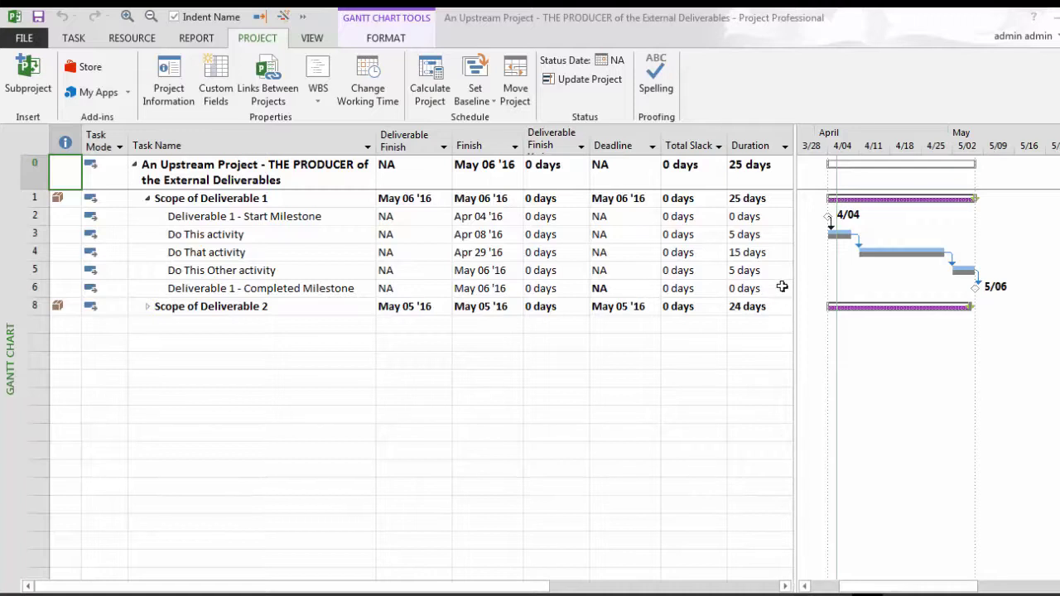
# - In the upstream project, set the duration of Deliverable 1's Do That activity to 20 days
pyautogui.click(771, 254)
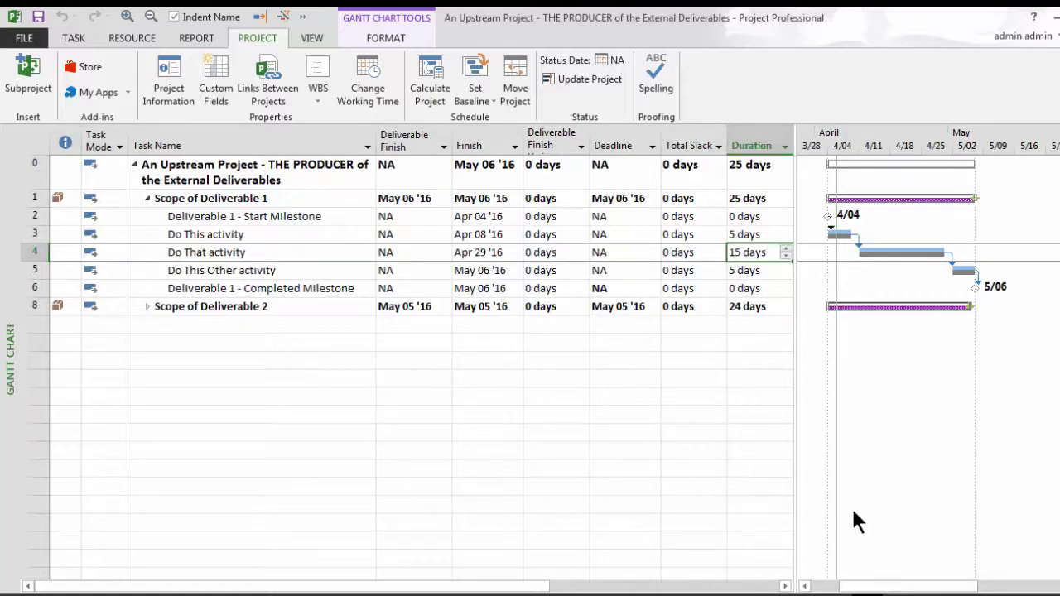
pyautogui.write('20')
pyautogui.press('Return')
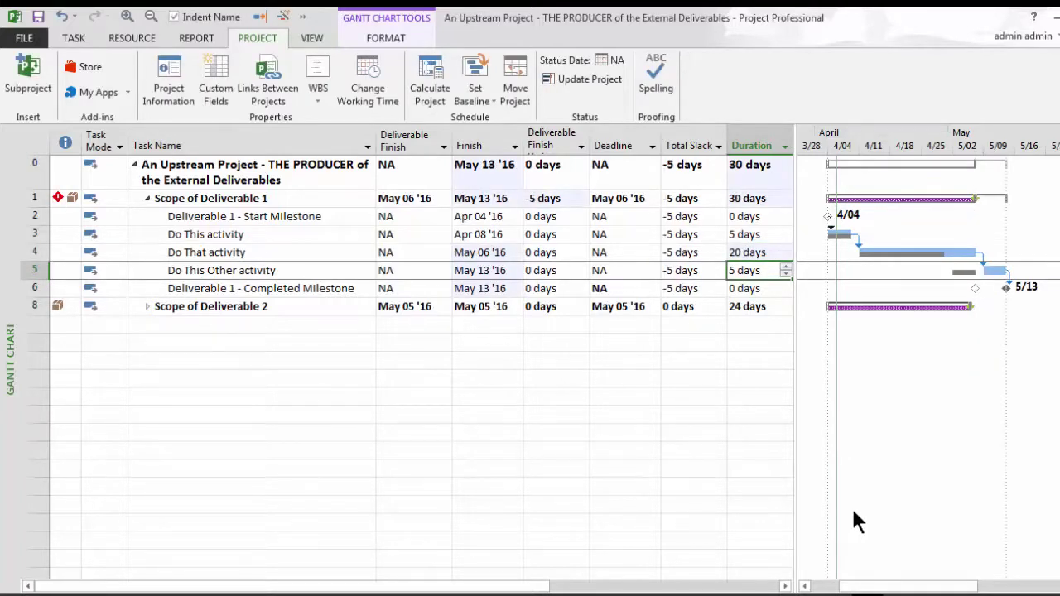